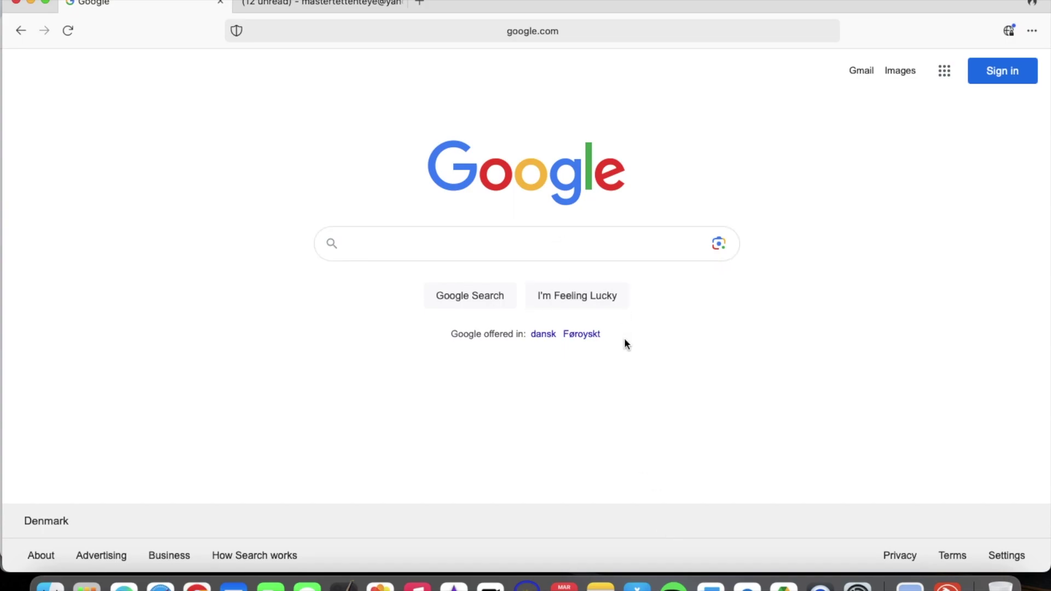
Search Google for 'sudylink netherlands' to find the official Studielink site
text(su)
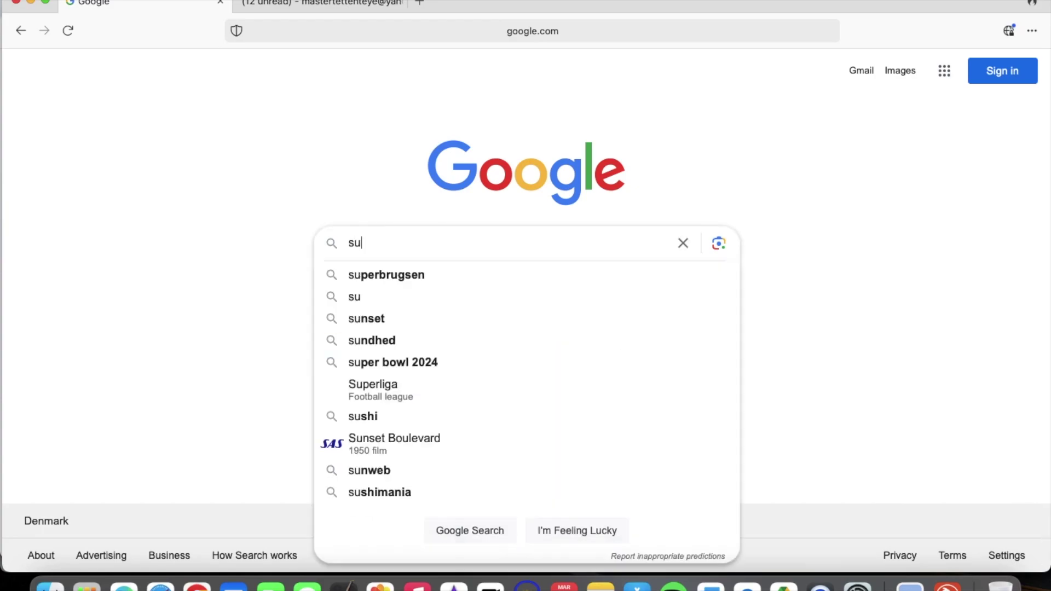
text(dy)
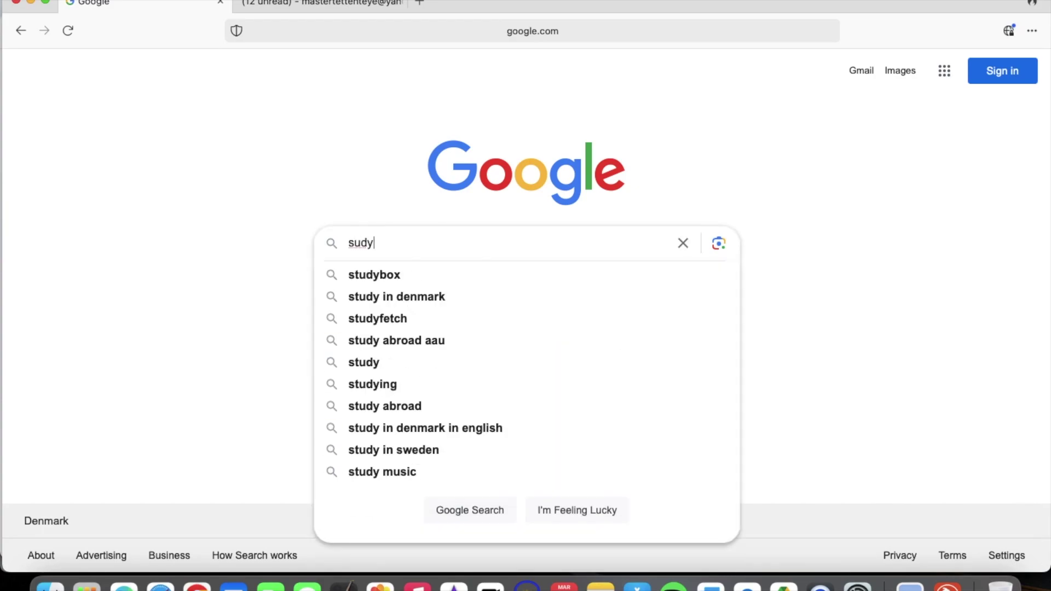
text(lind)
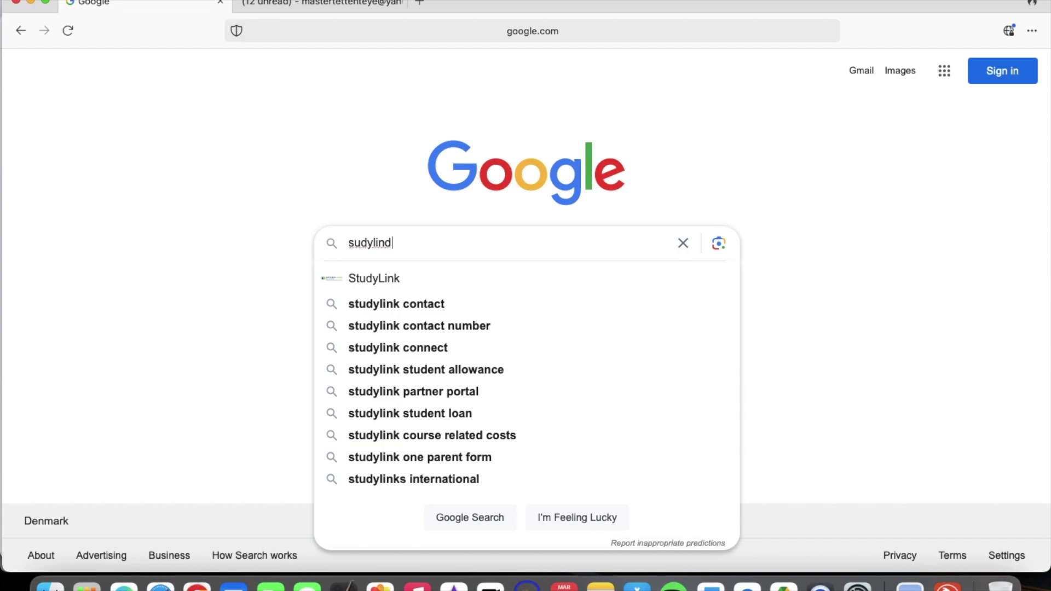
key(BackSpace)
text(k )
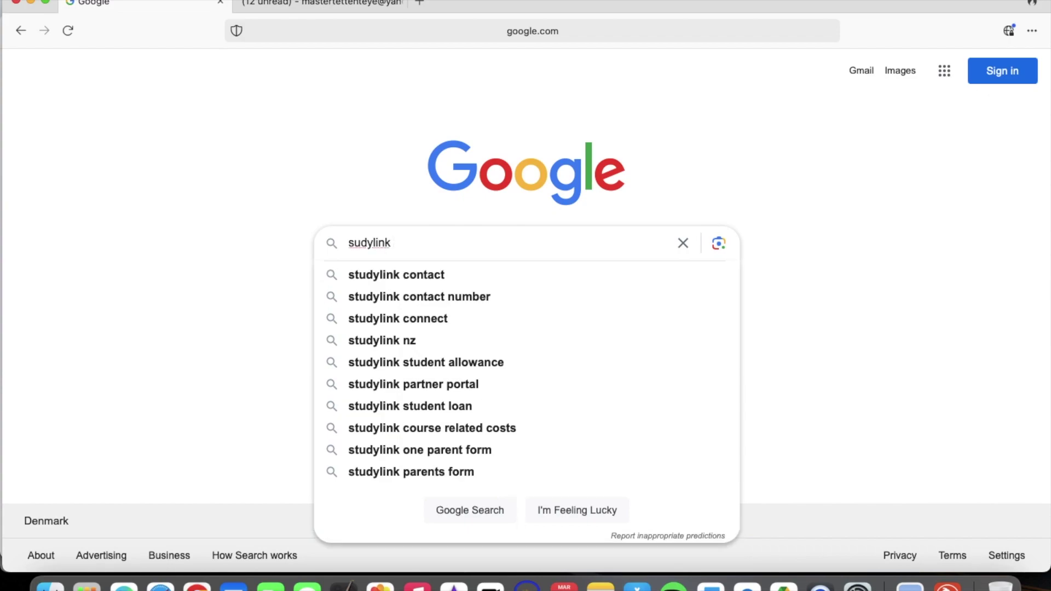
text(netherlands)
key(Return)
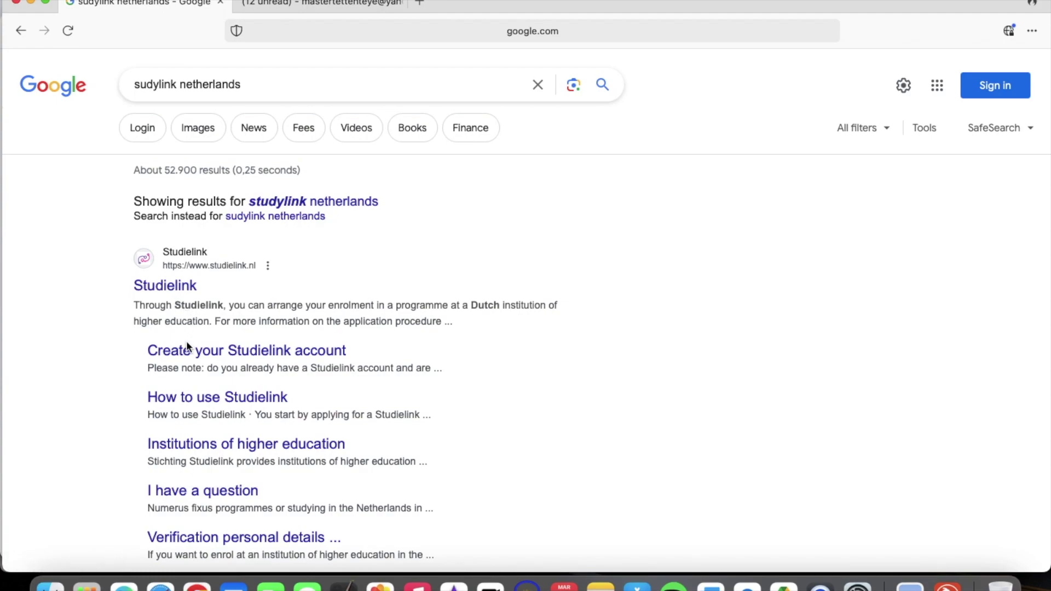
Open the Studielink site from the results and start creating a new account
click(160, 285)
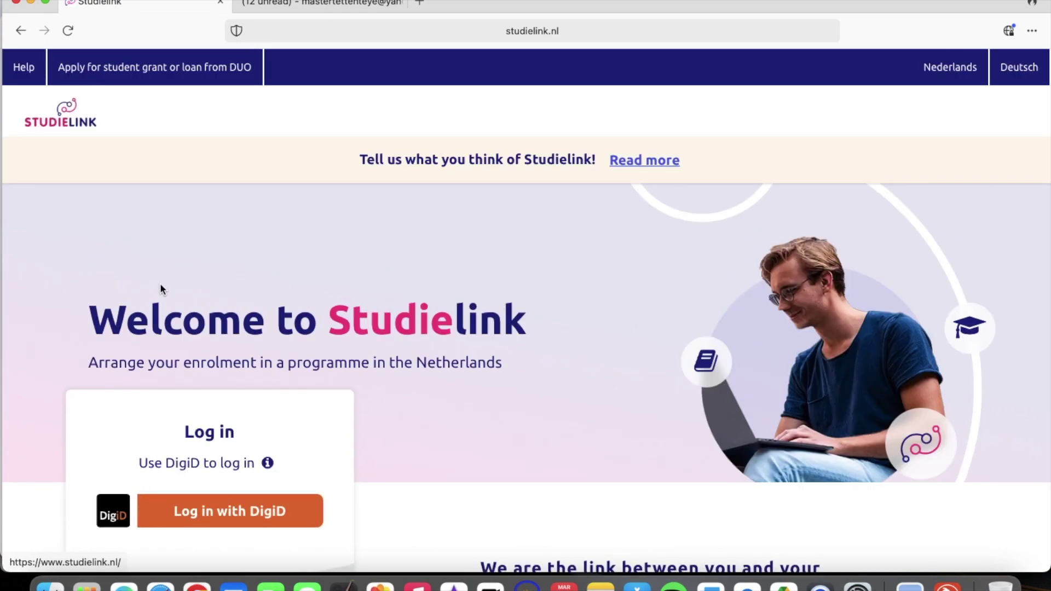
scroll(469, 322, down, 6)
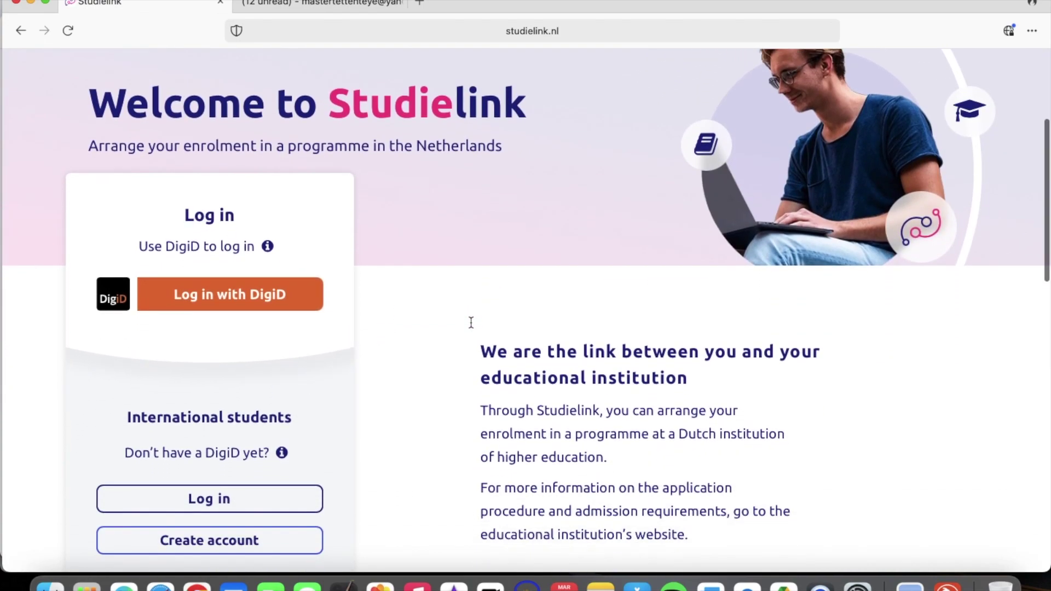
scroll(471, 323, down, 2)
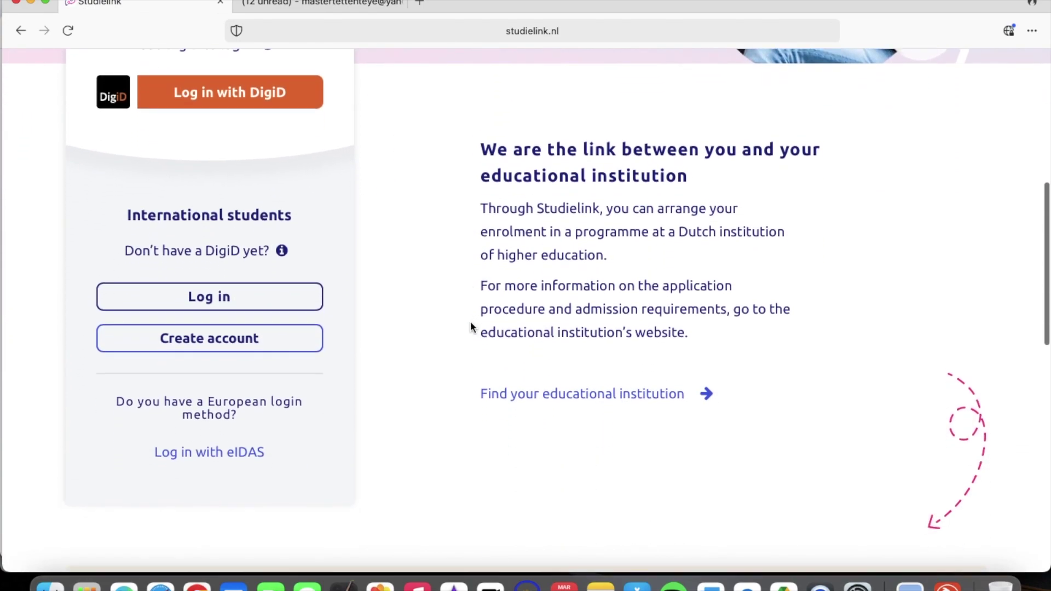
click(272, 343)
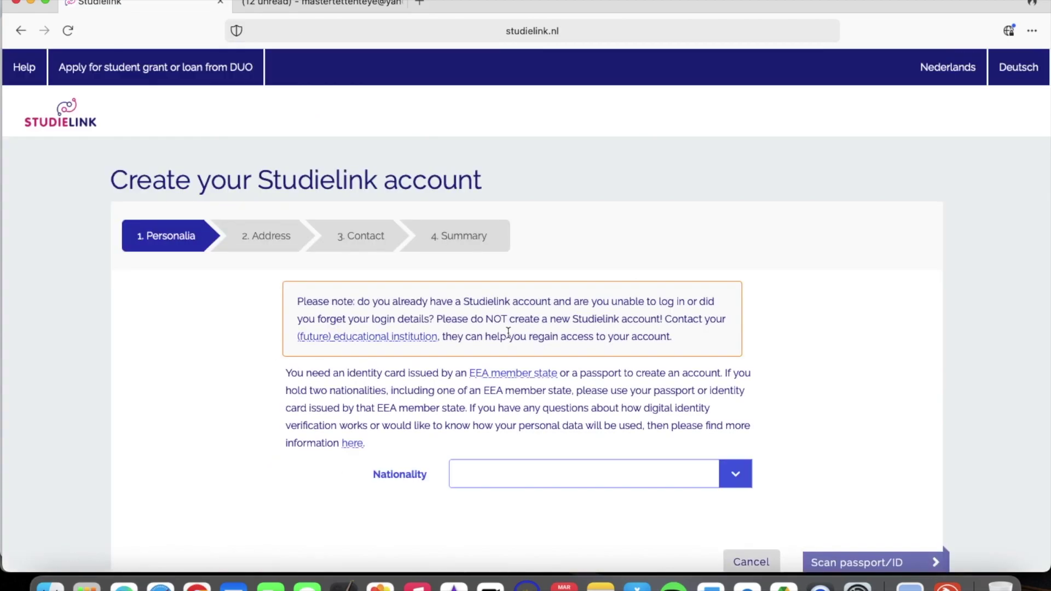
Set Nationality to Ghanaian and proceed to the passport scan
scroll(273, 346, down, 2)
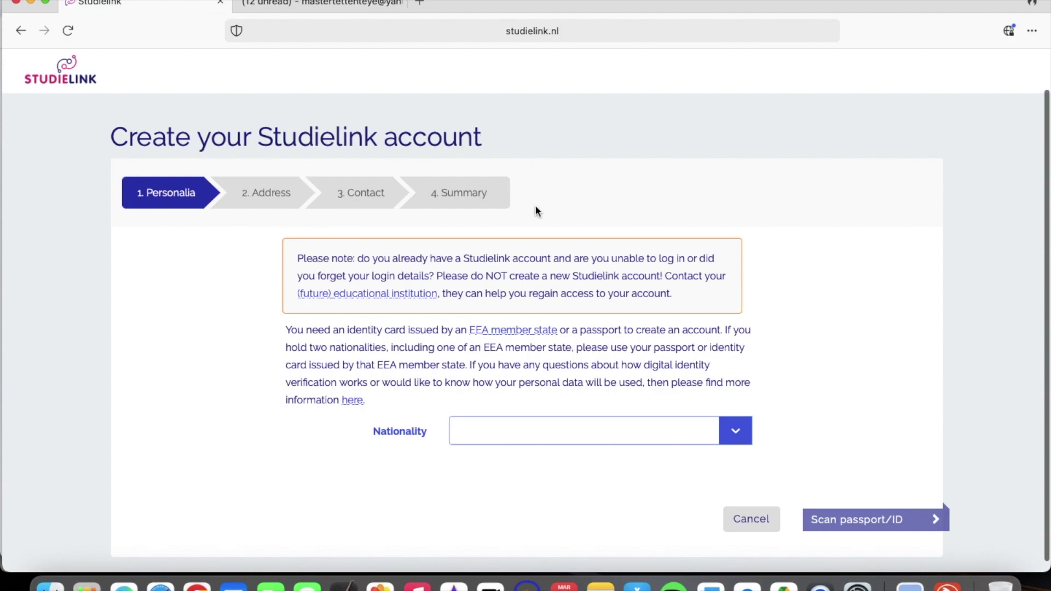
scroll(535, 208, down, 1)
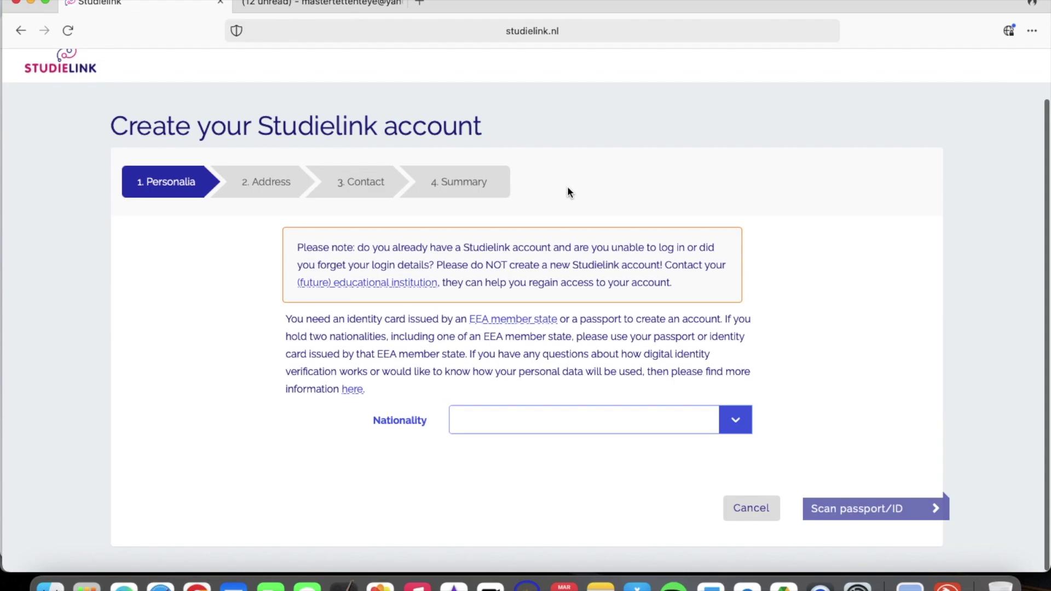
click(739, 421)
text(gh)
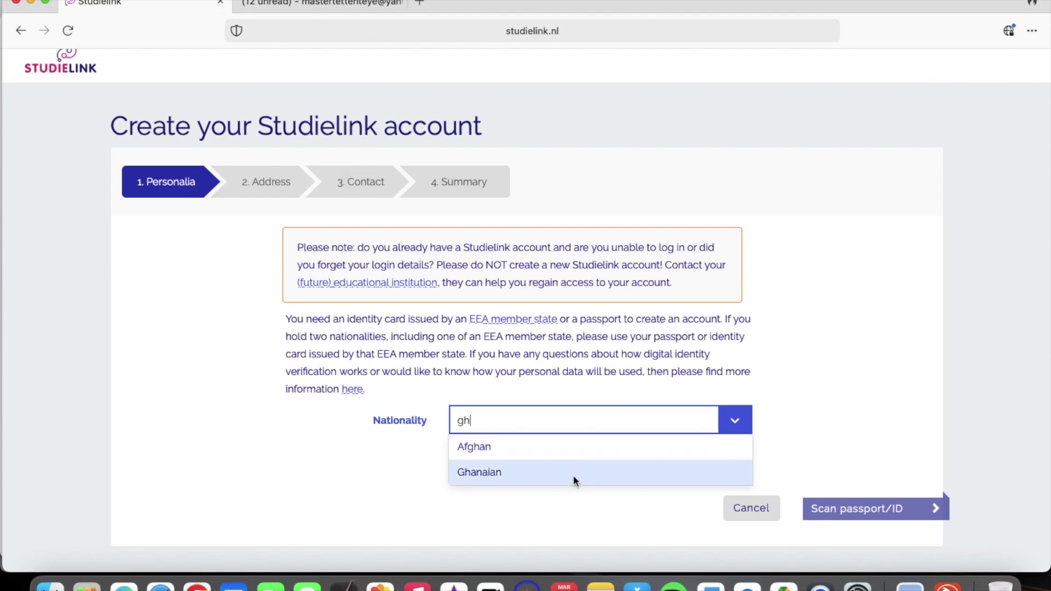
click(573, 474)
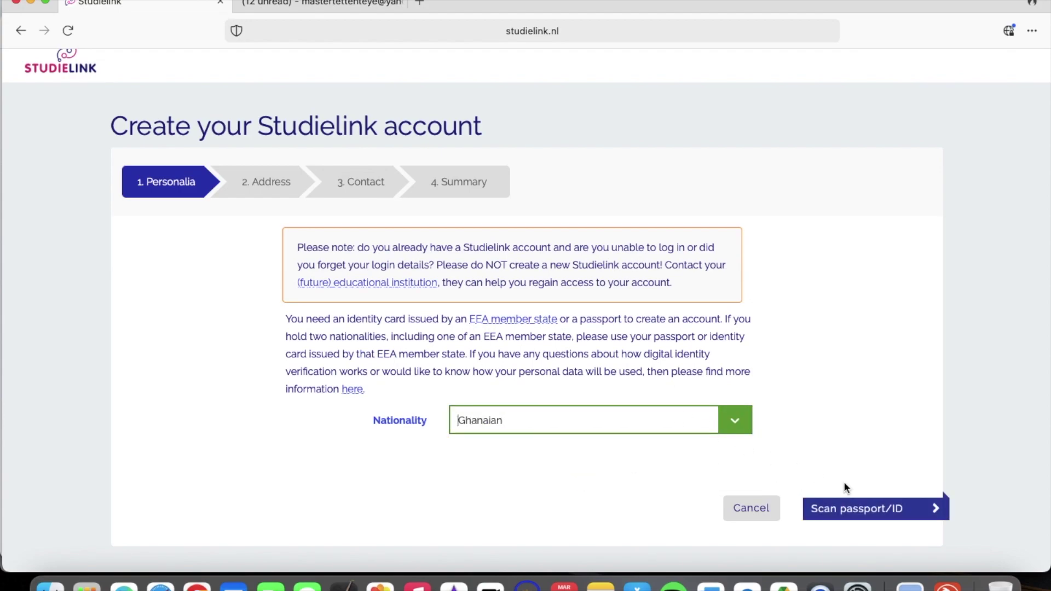
click(854, 510)
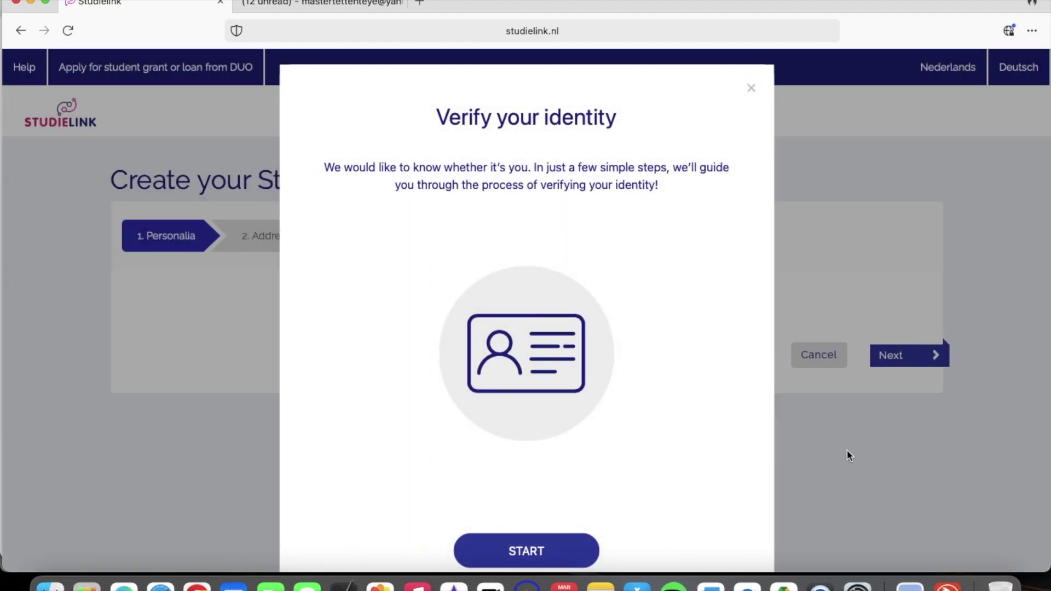
Start identity verification and upload the passport photo-page PDF from the Desktop
scroll(612, 393, down, 2)
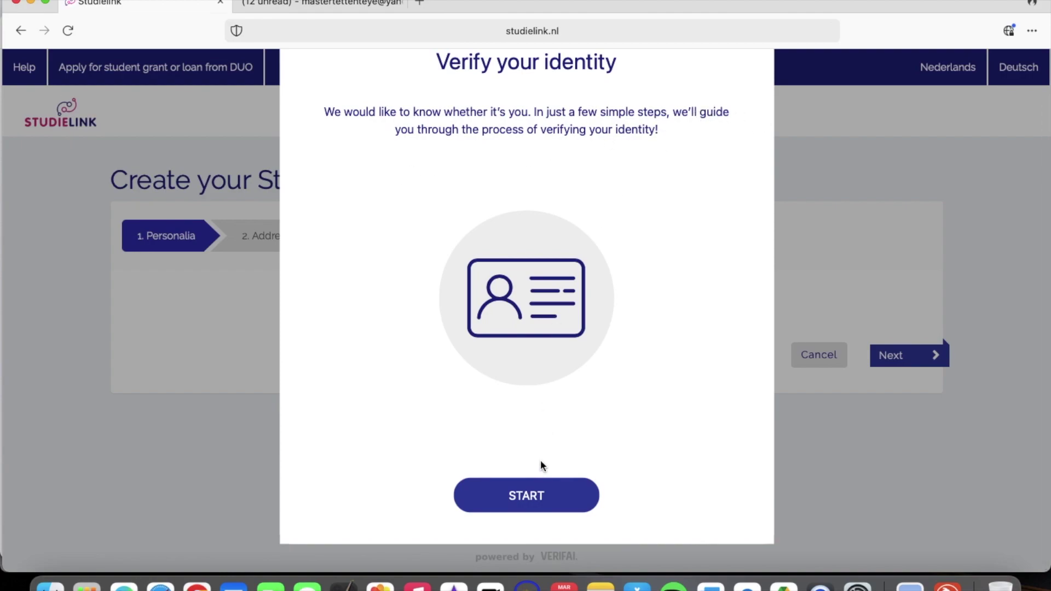
click(544, 511)
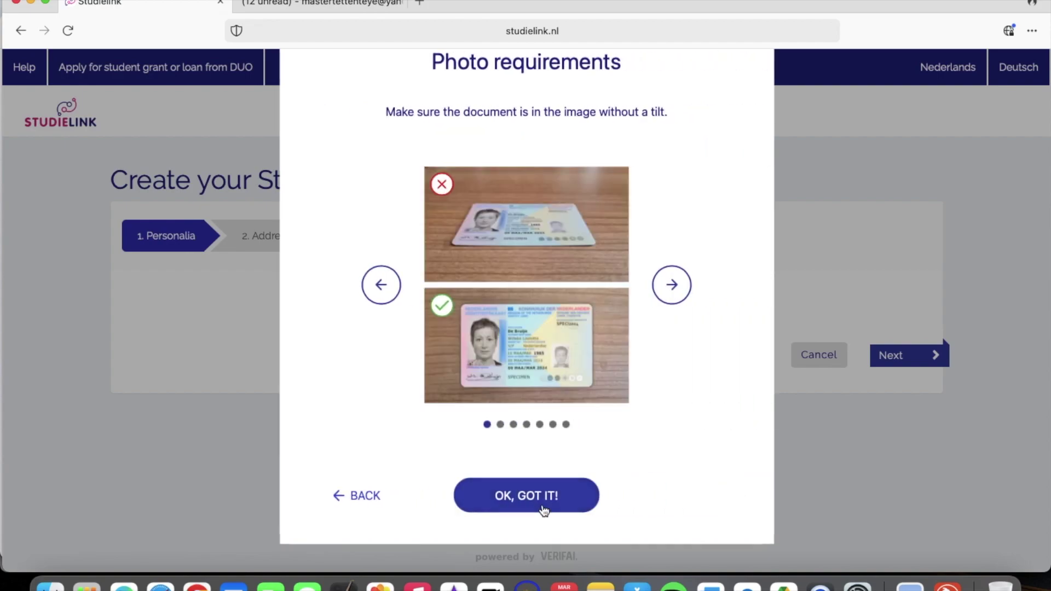
click(544, 511)
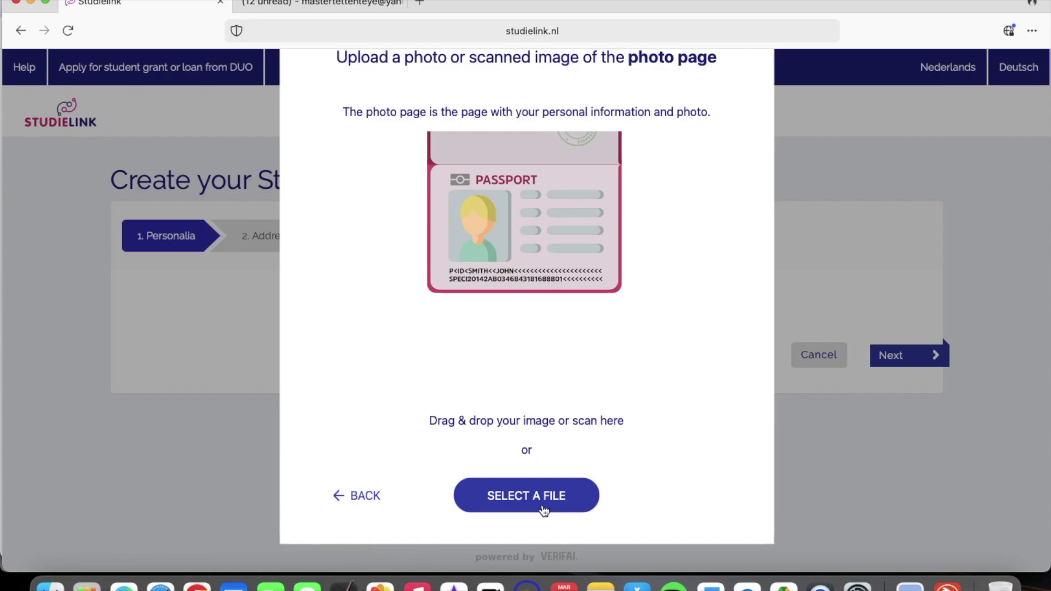
click(535, 495)
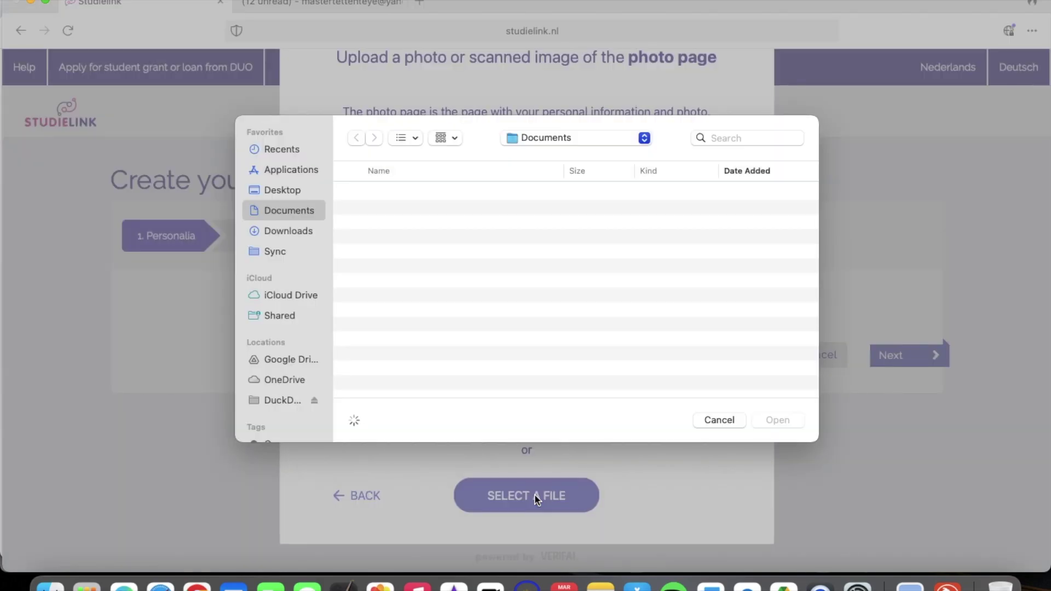
click(274, 189)
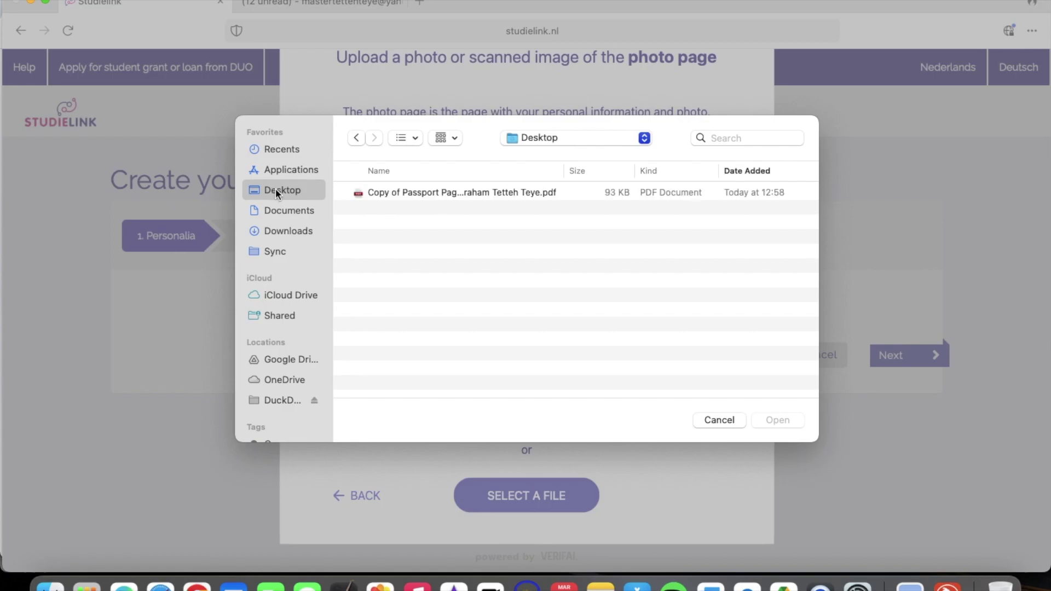
double_click(373, 194)
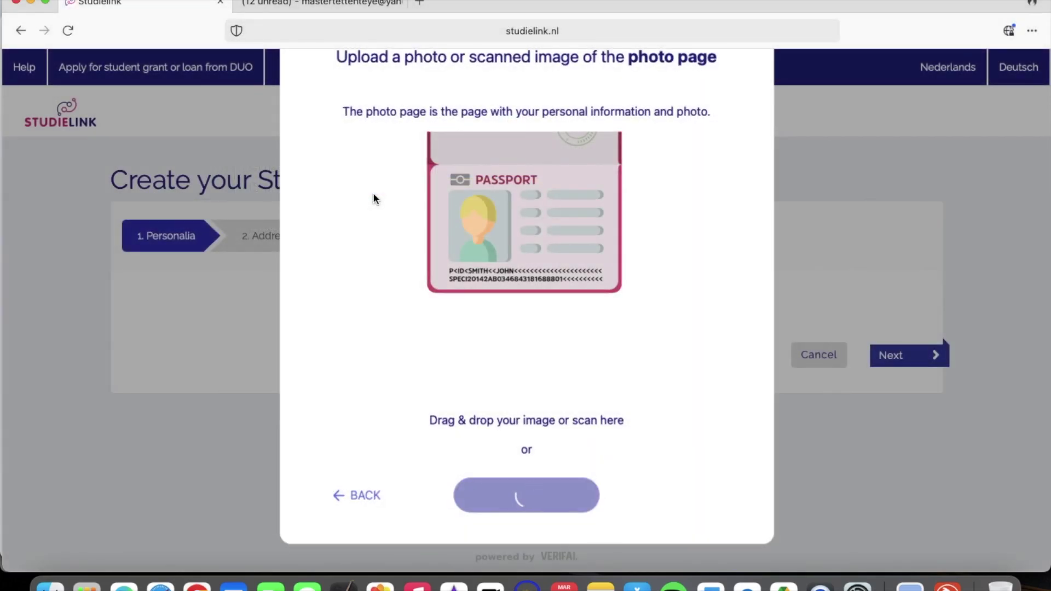
Review the scanned passport details, accept the disclaimer and continue to Personalia
key(super+shift+3)
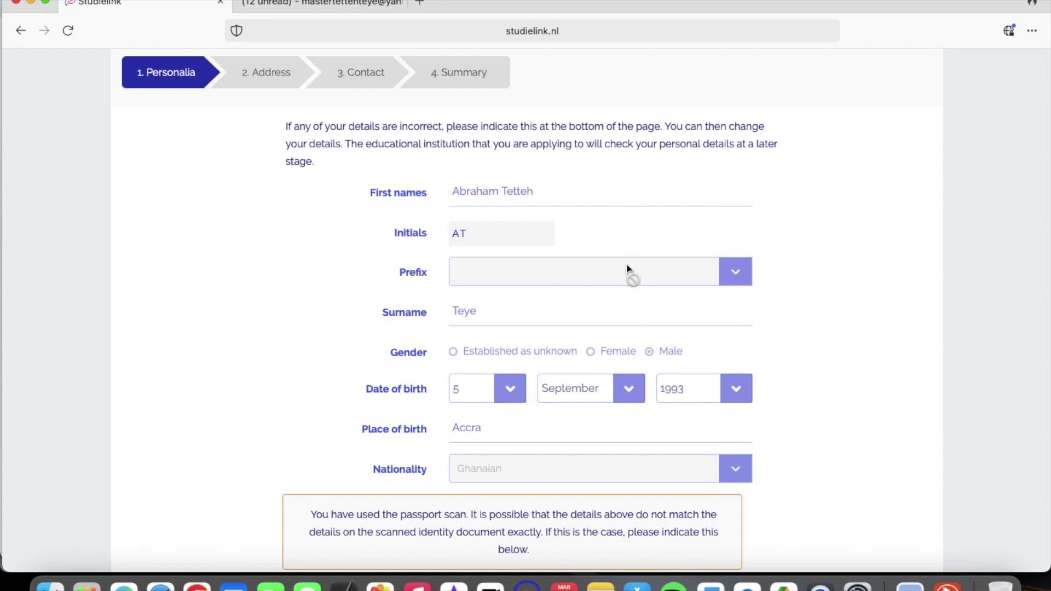
scroll(504, 216, down, 1)
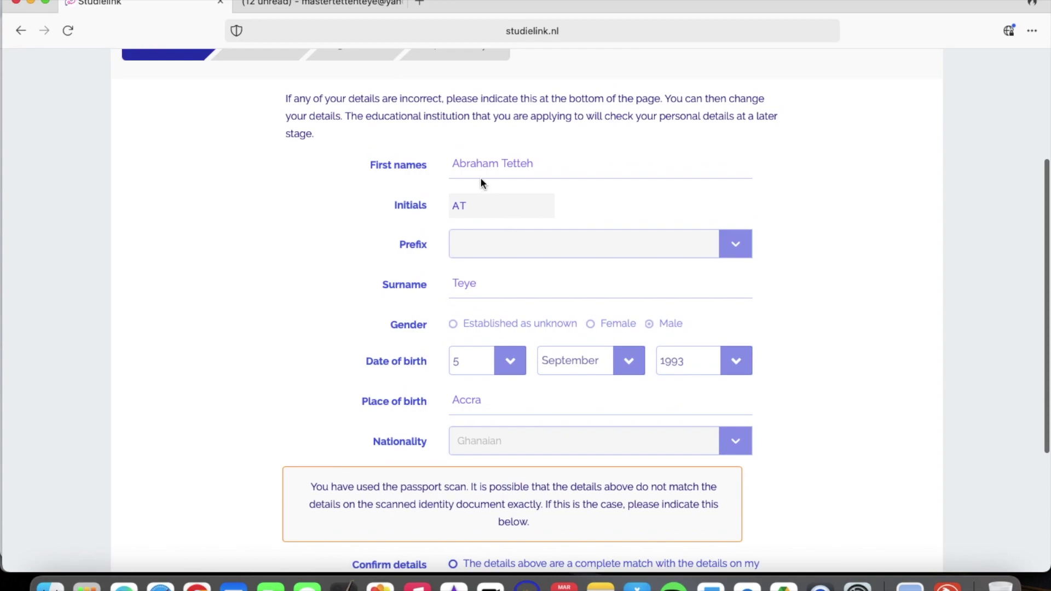
scroll(525, 197, down, 3)
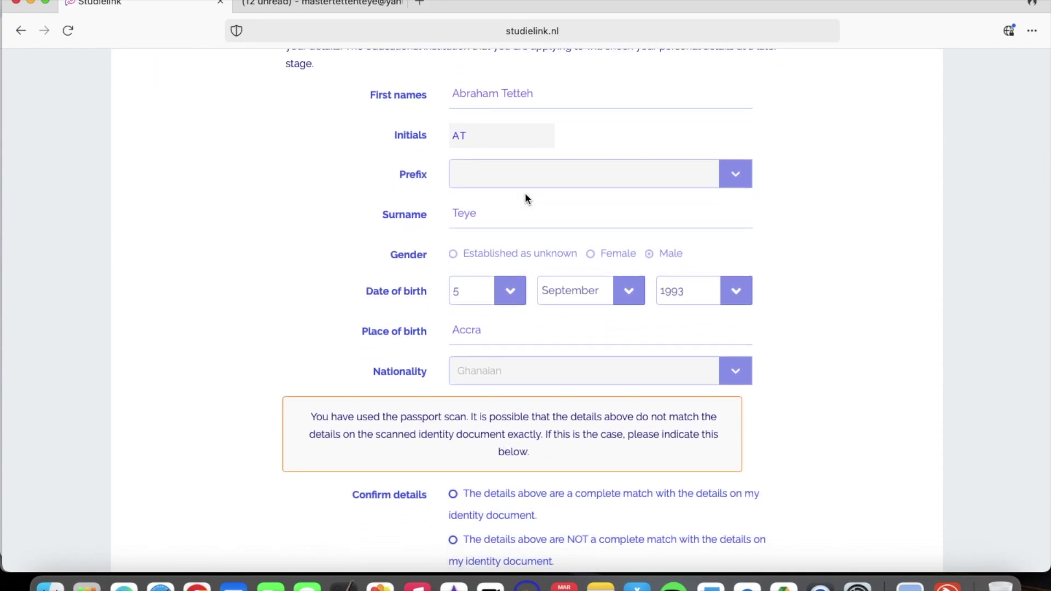
scroll(527, 199, up, 3)
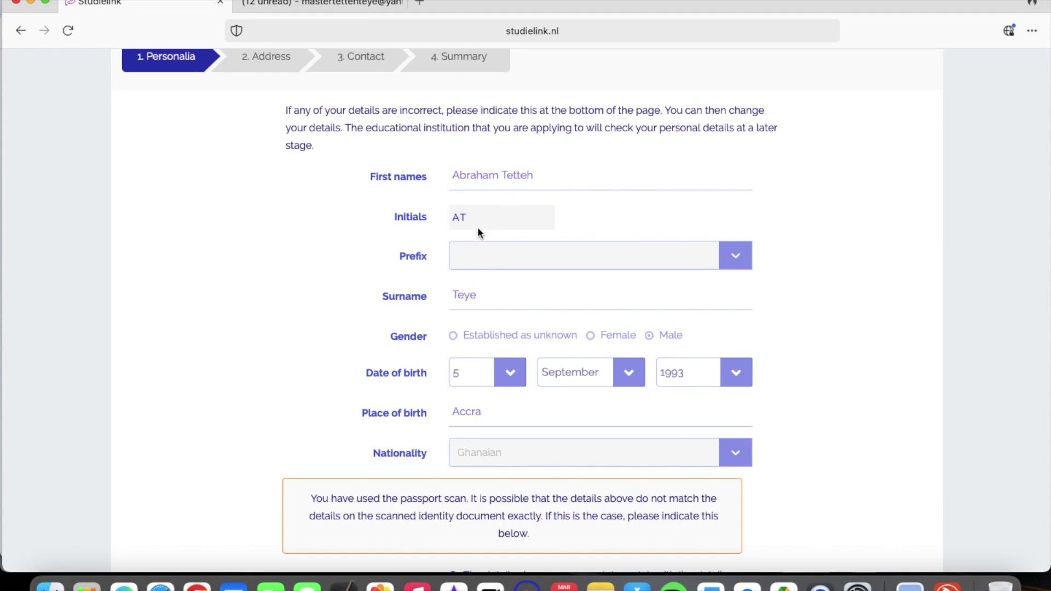
scroll(496, 274, down, 1)
scroll(498, 276, down, 4)
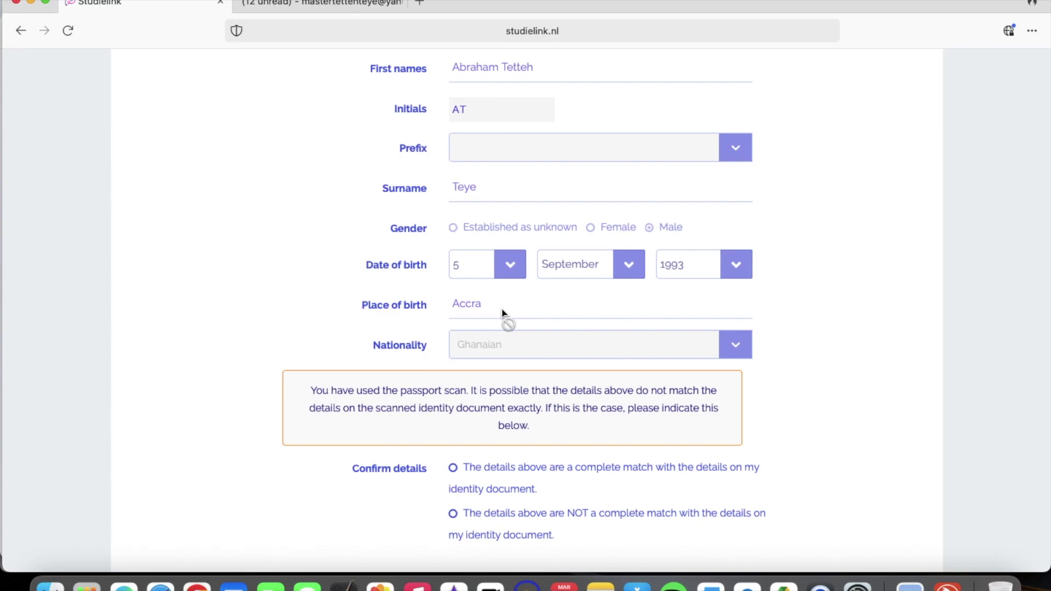
scroll(503, 310, down, 5)
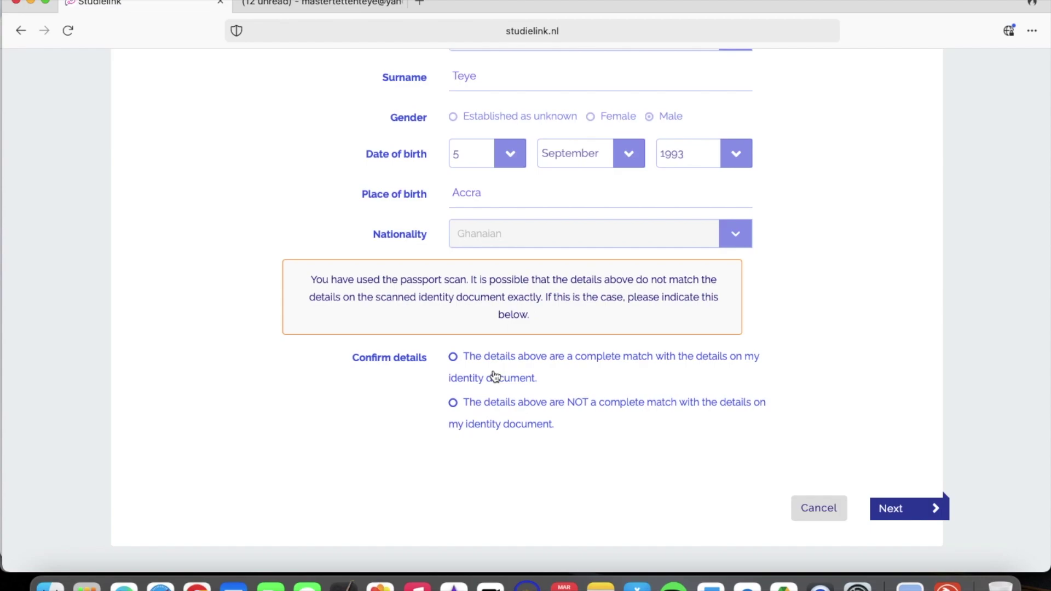
click(454, 358)
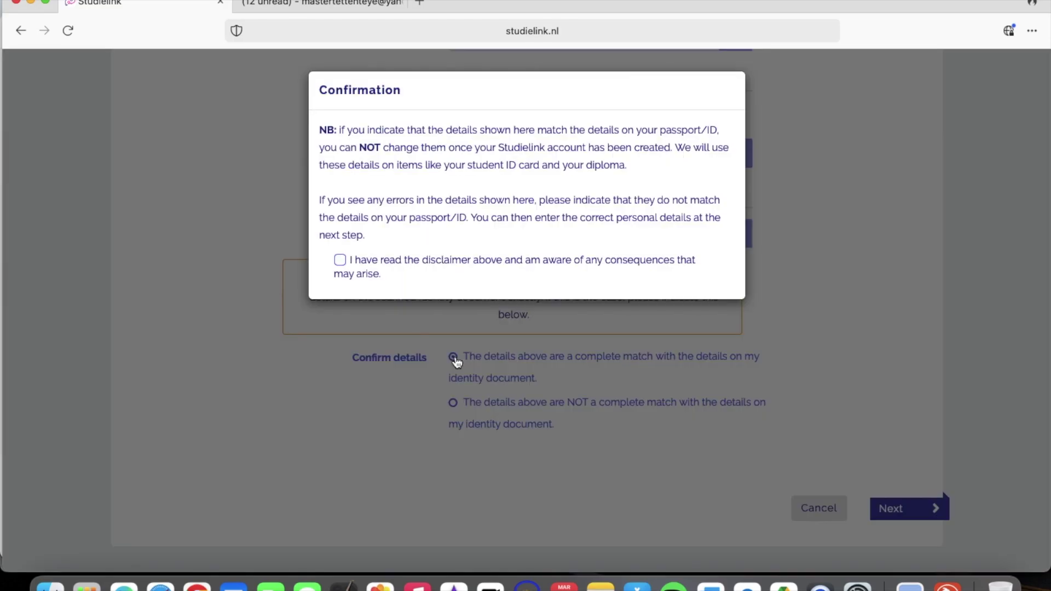
click(340, 260)
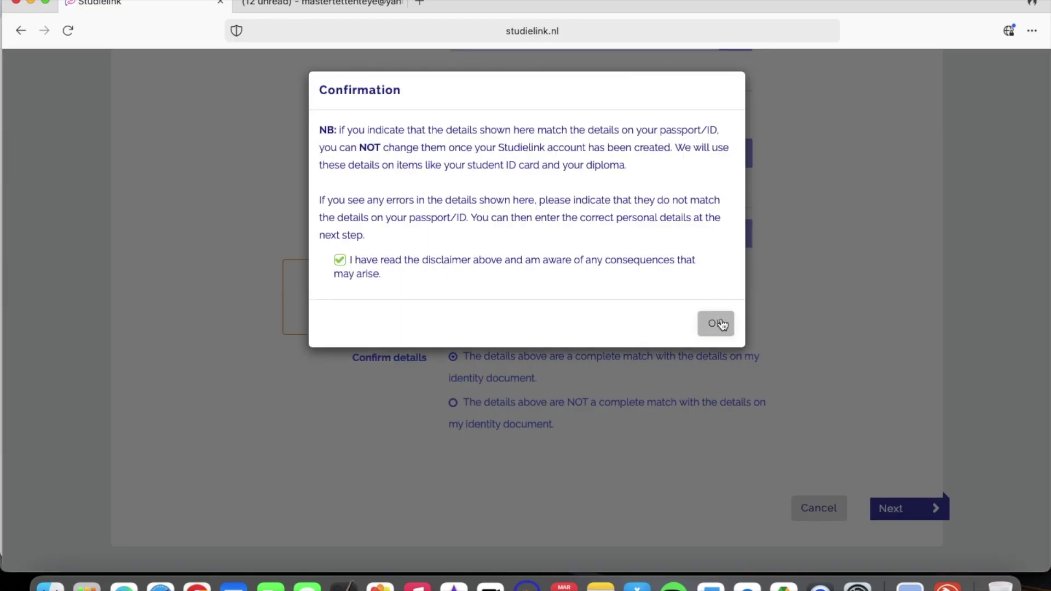
click(717, 323)
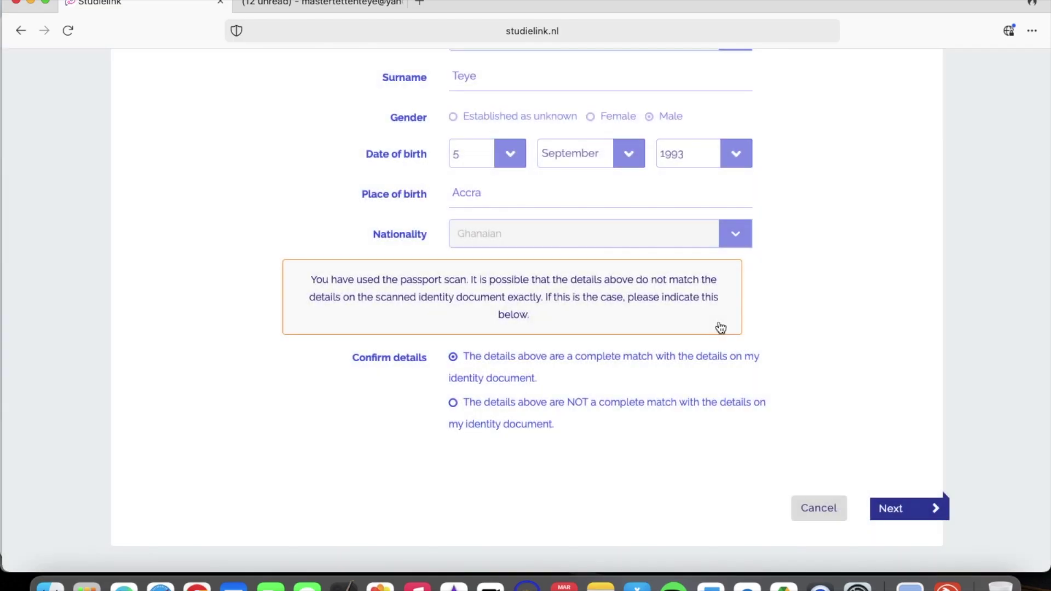
click(904, 508)
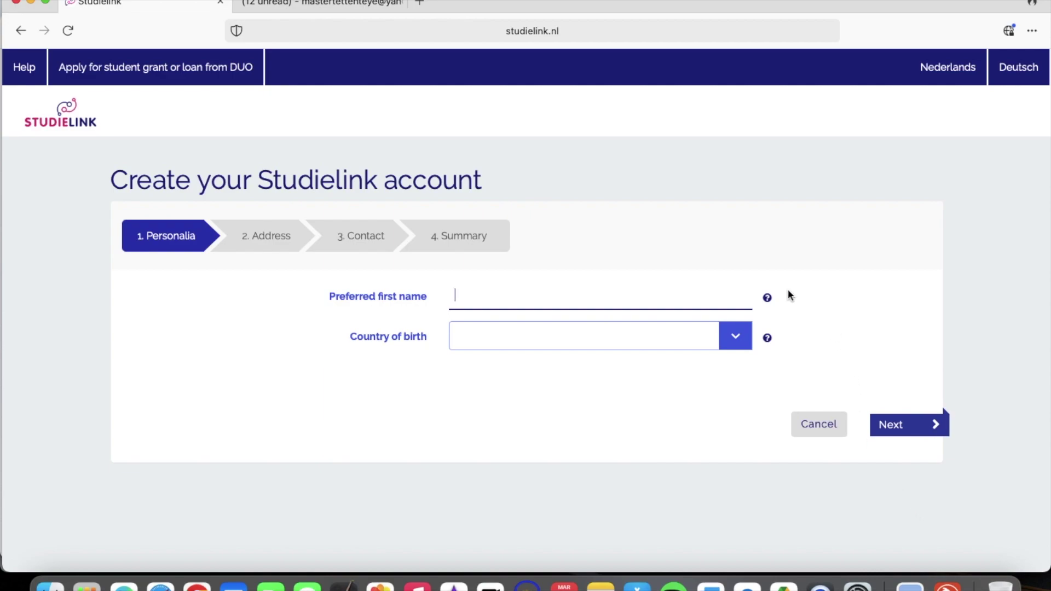
Enter the preferred first name and choose Ghana as country of birth
mouse_move(767, 299)
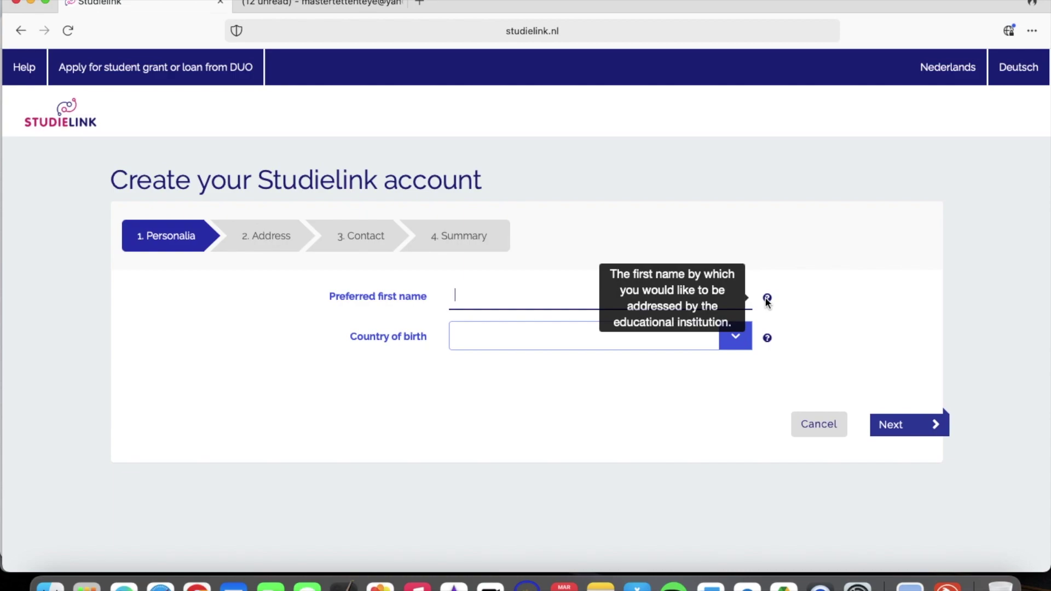
text(A)
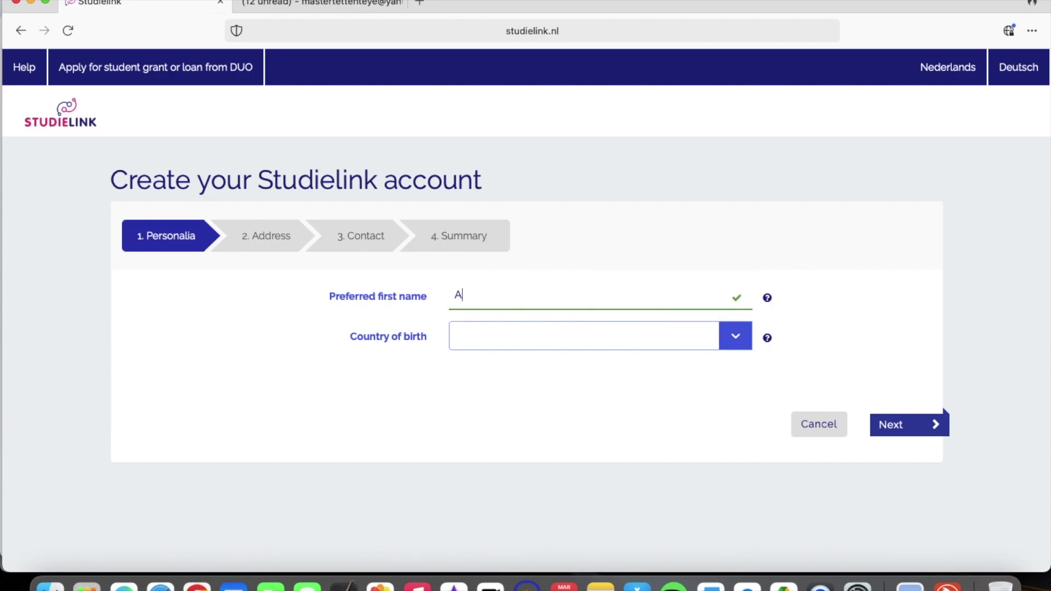
key(BackSpace)
click(745, 342)
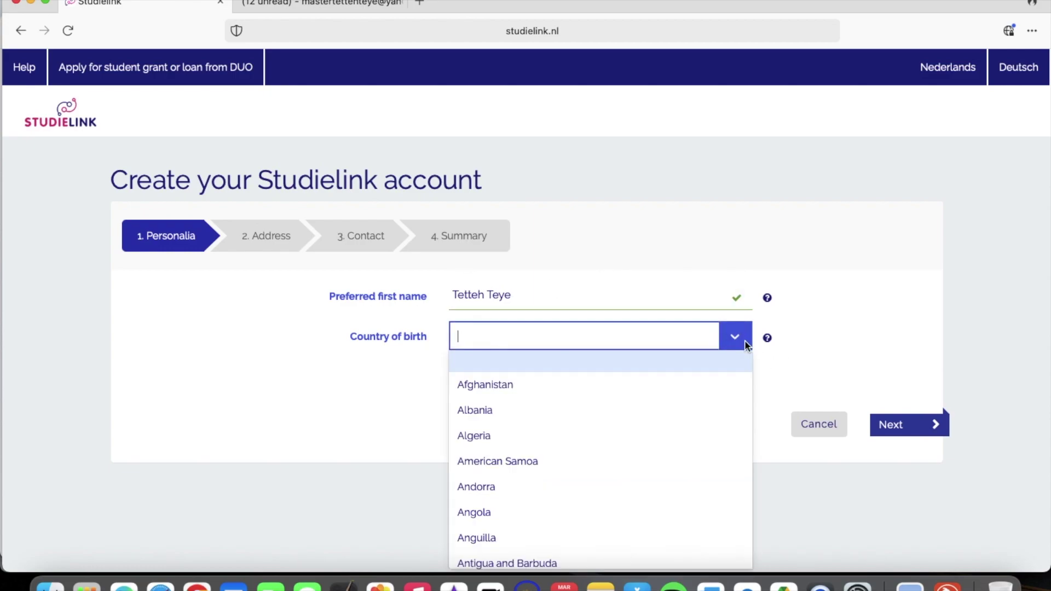
text(gh)
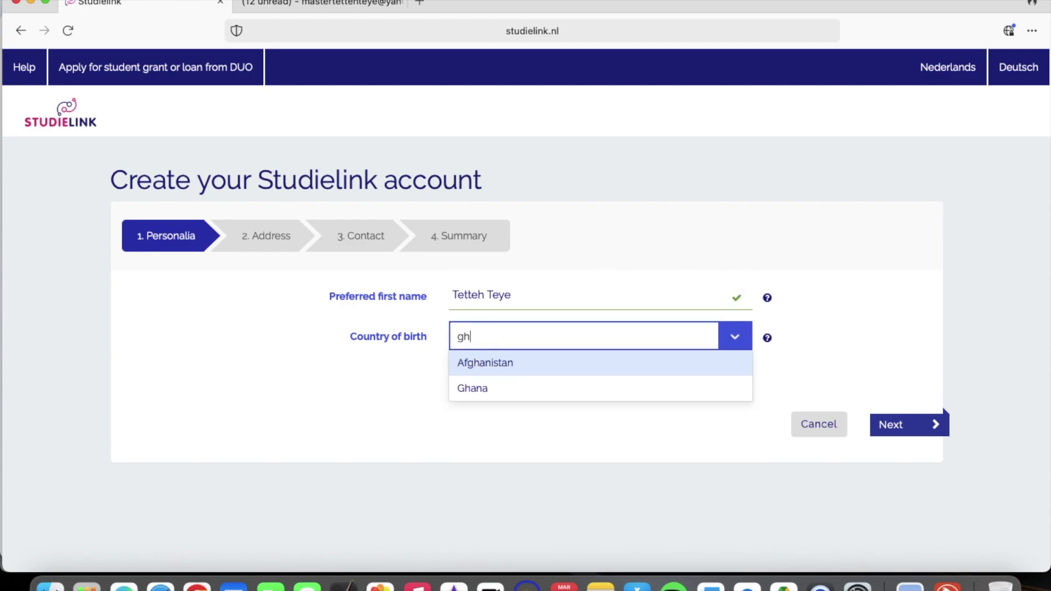
click(689, 391)
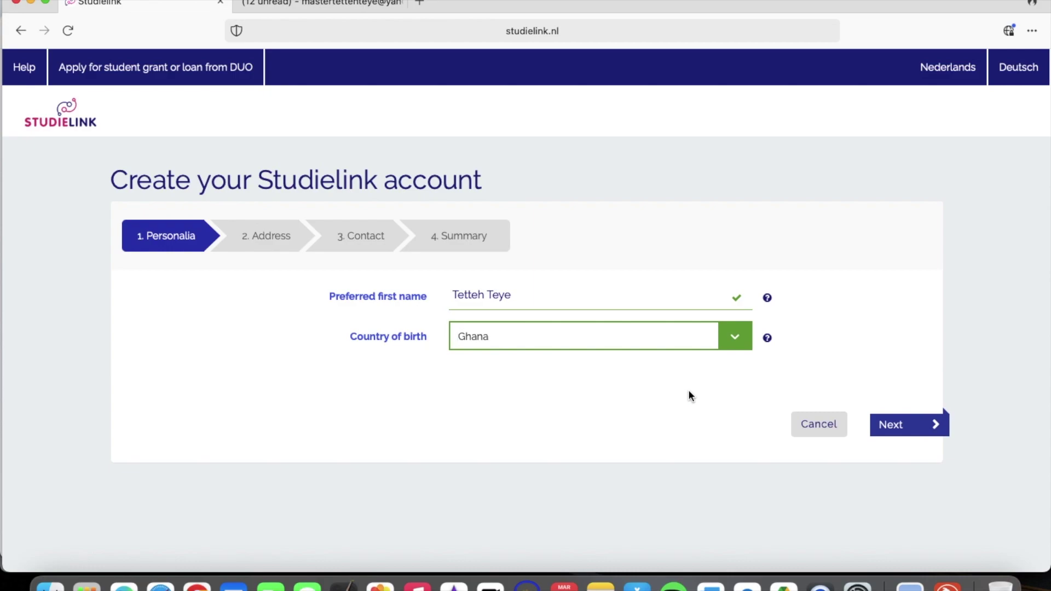
Move to the Address step and set the home country to Ghana
click(888, 426)
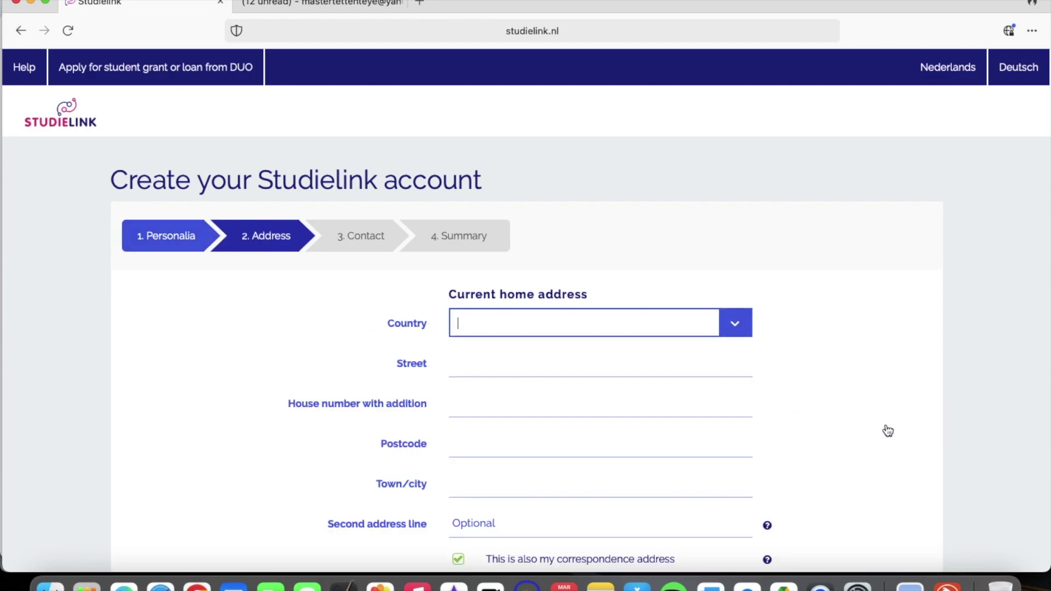
scroll(888, 431, down, 3)
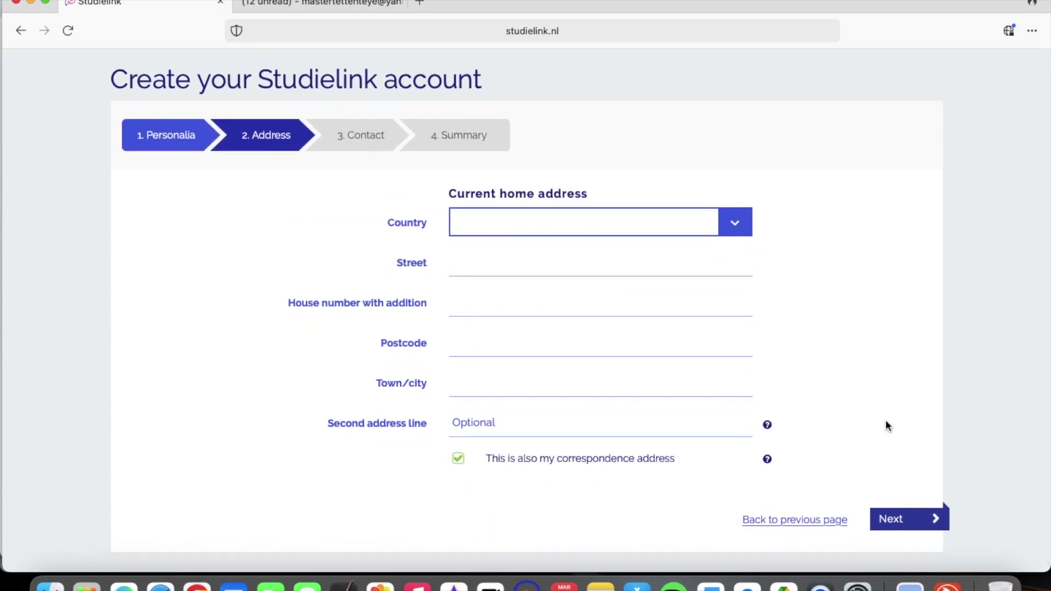
click(748, 220)
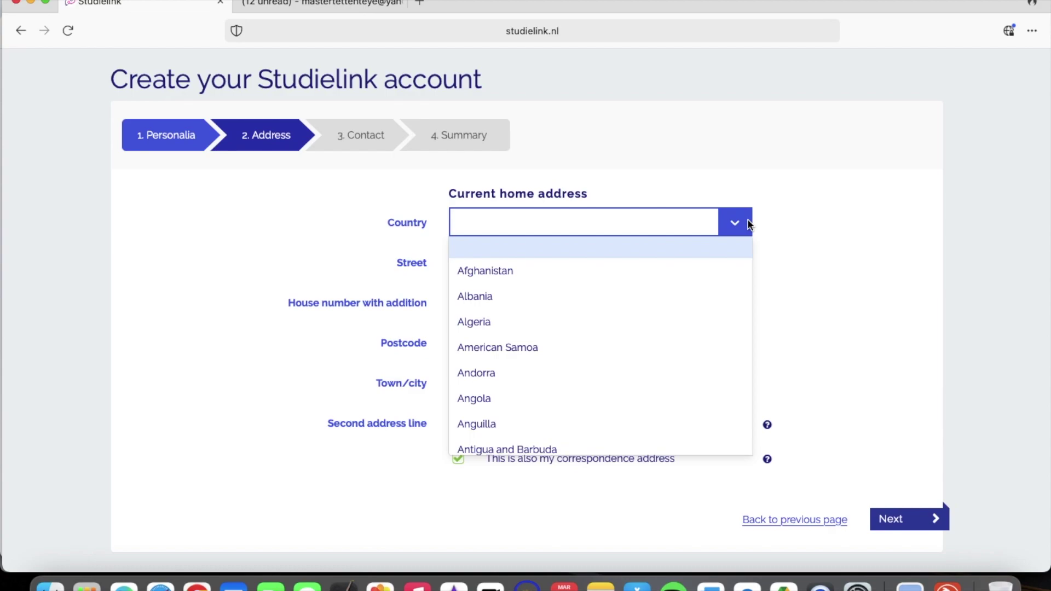
text(gha)
click(638, 277)
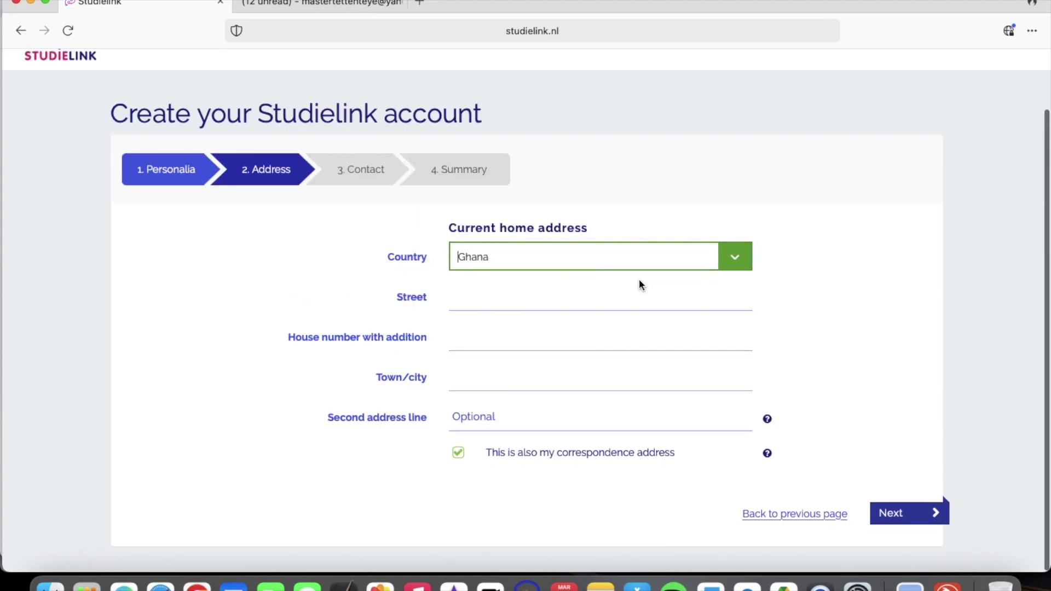
Fill in the street, house number and town of the Ghana address, then continue
click(514, 291)
key(Tab)
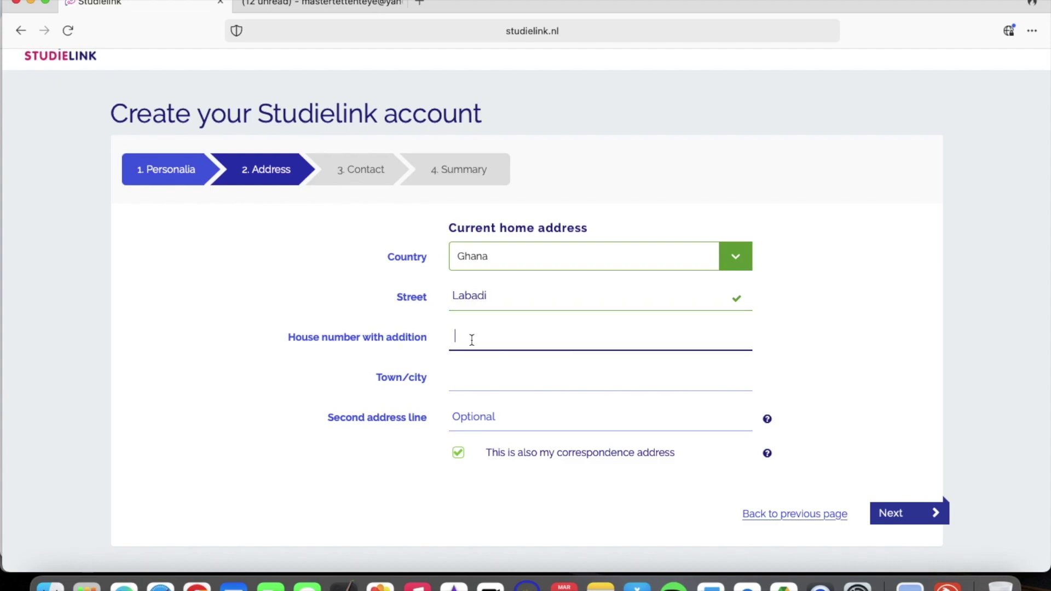
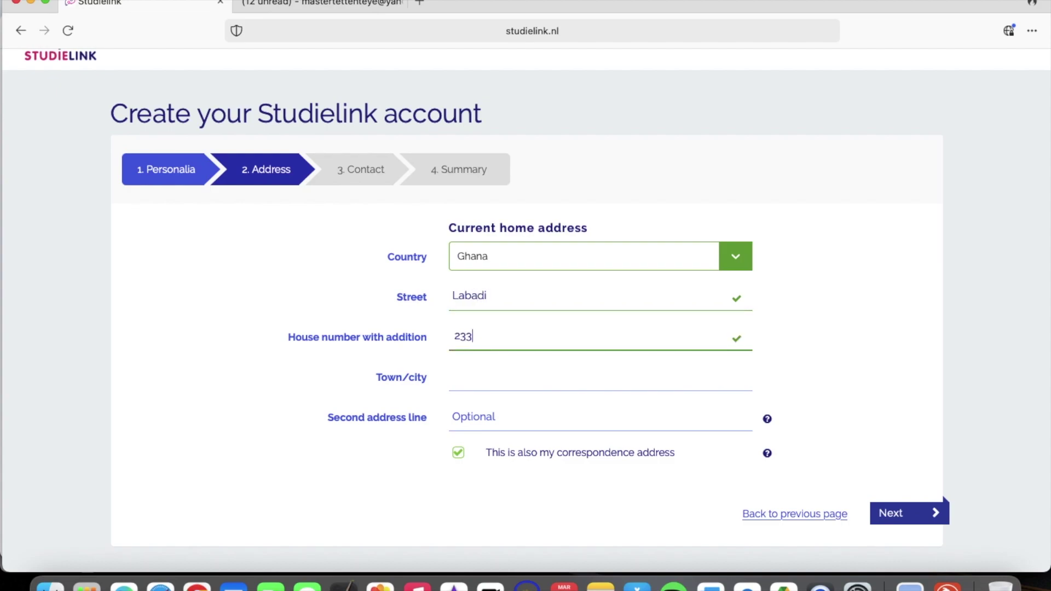
click(464, 388)
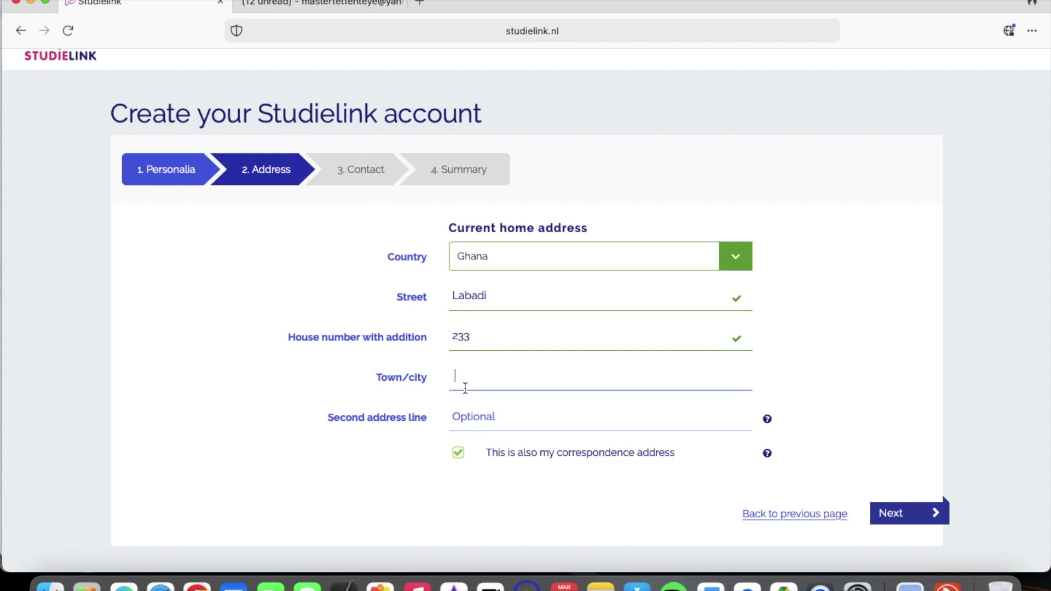
text(Accra)
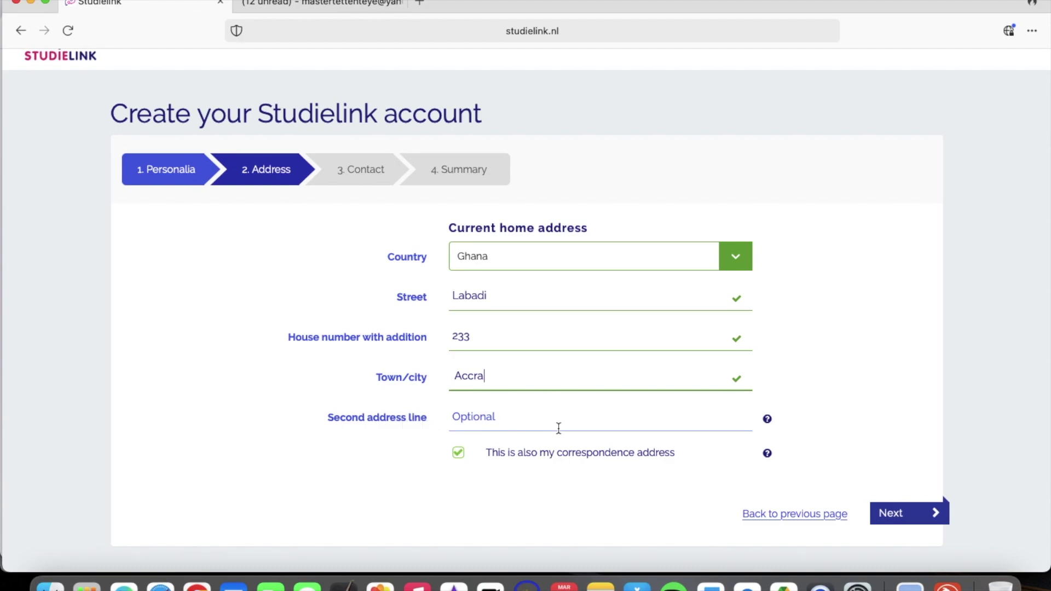
click(893, 517)
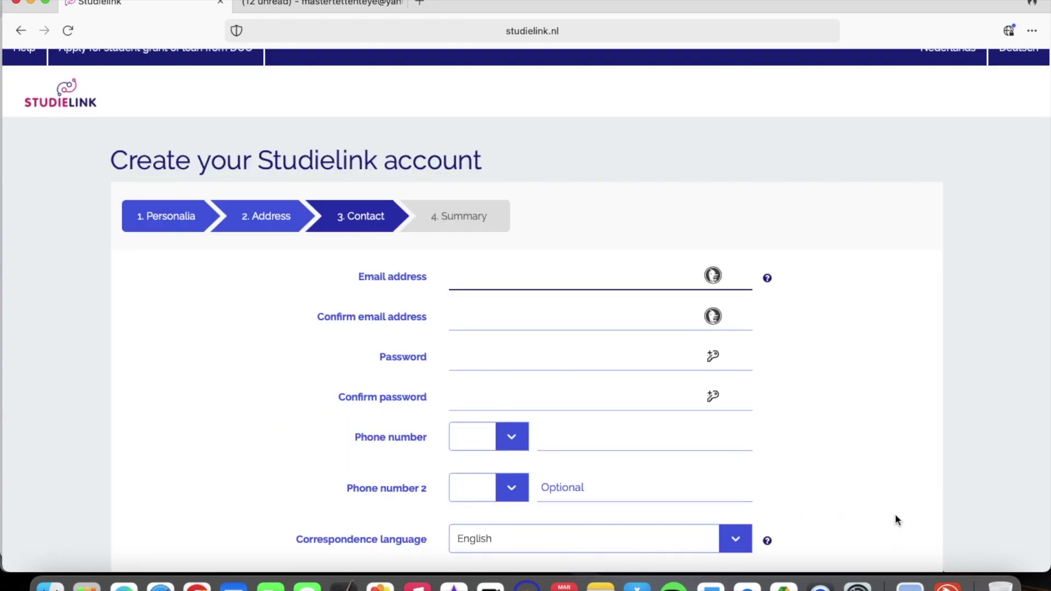
Enter the Yahoo e-mail address in both the Email and Confirm email fields
scroll(896, 519, down, 3)
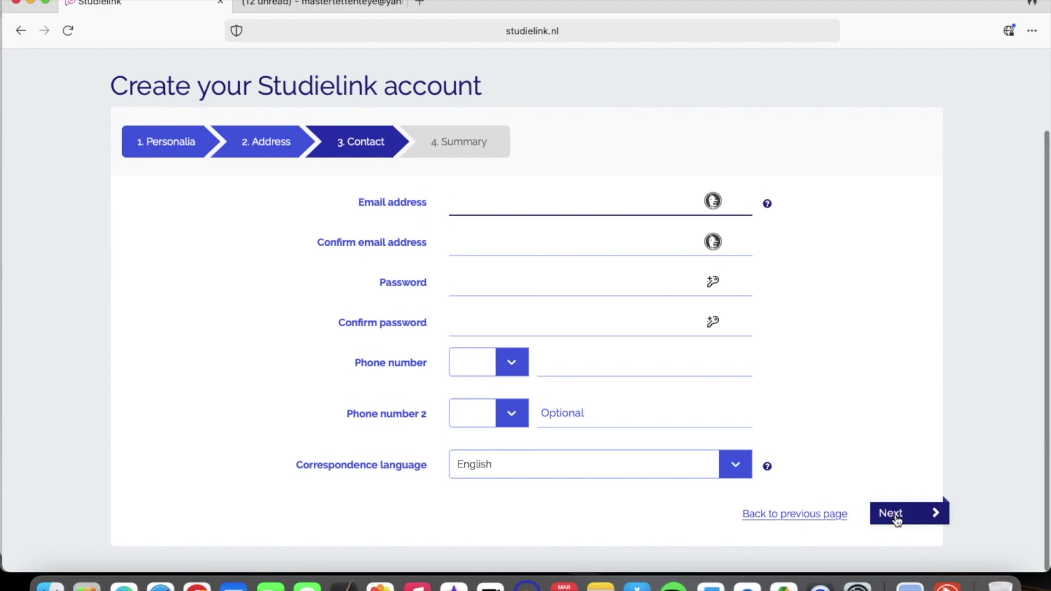
text(mas)
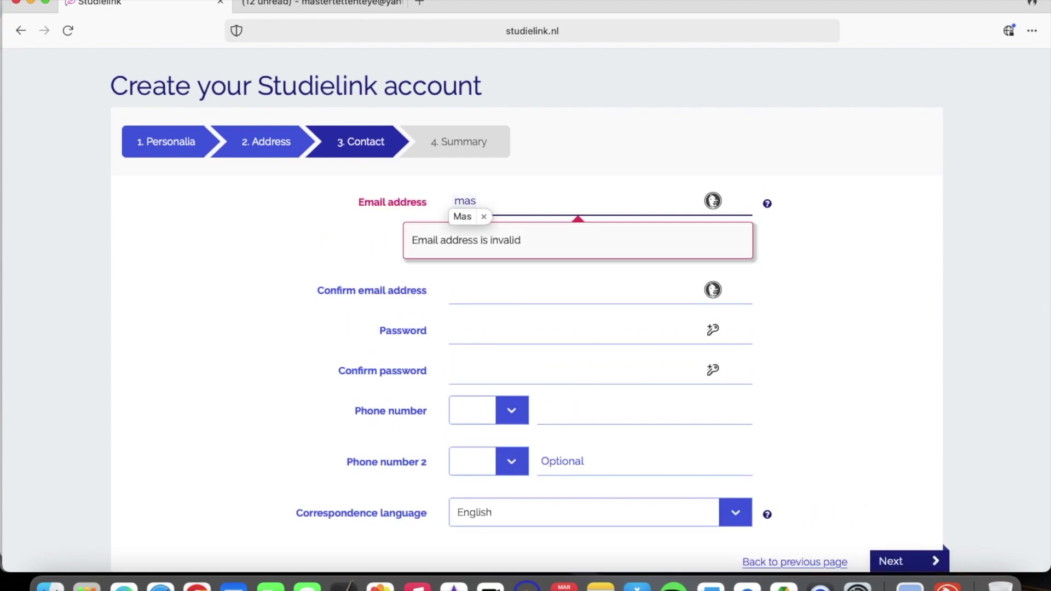
key(BackSpace)
key(BackSpace)
key(BackSpace)
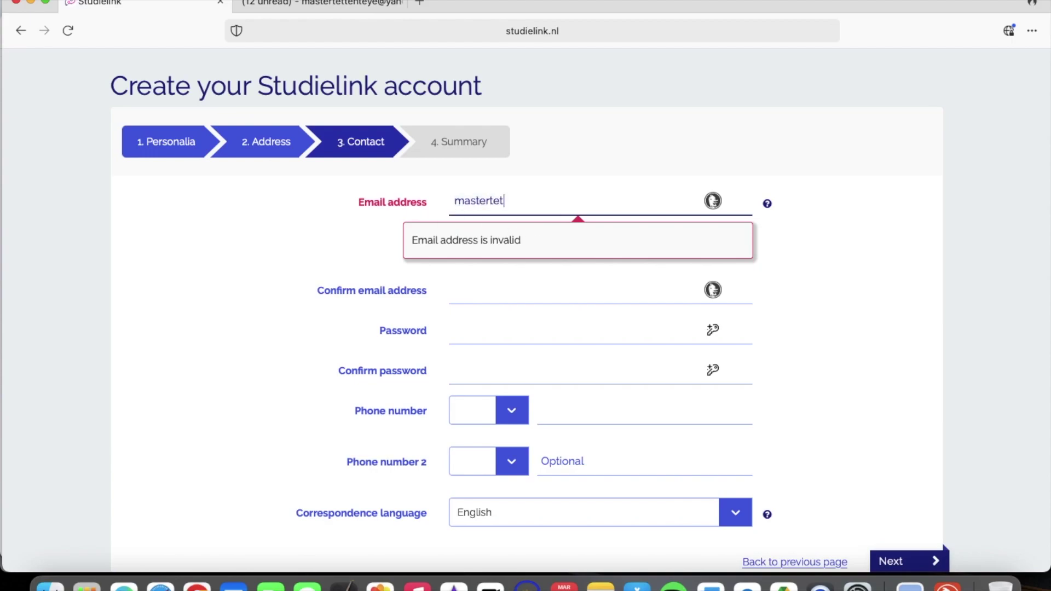
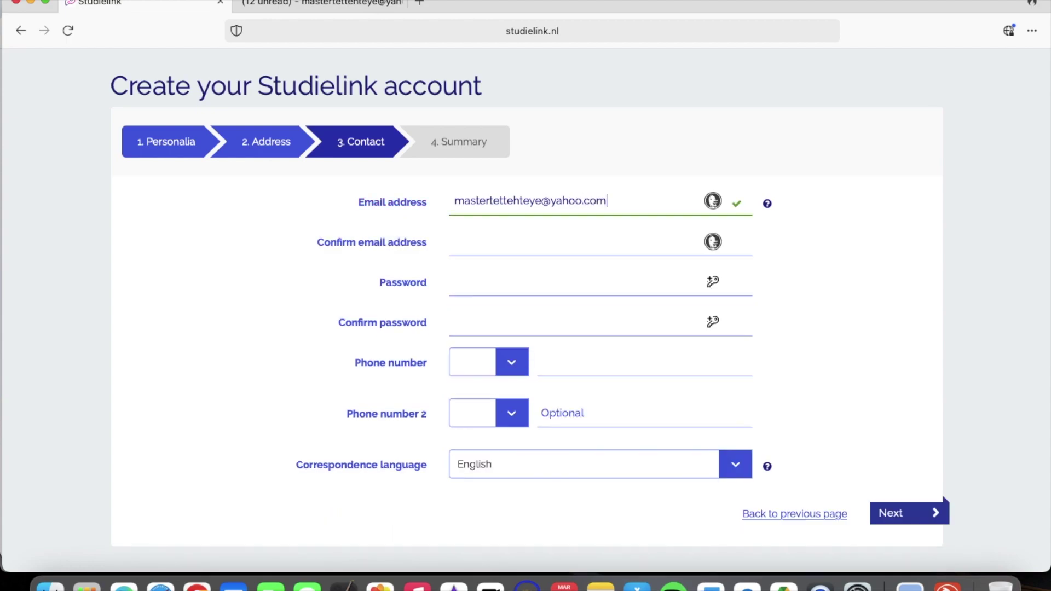
click(527, 247)
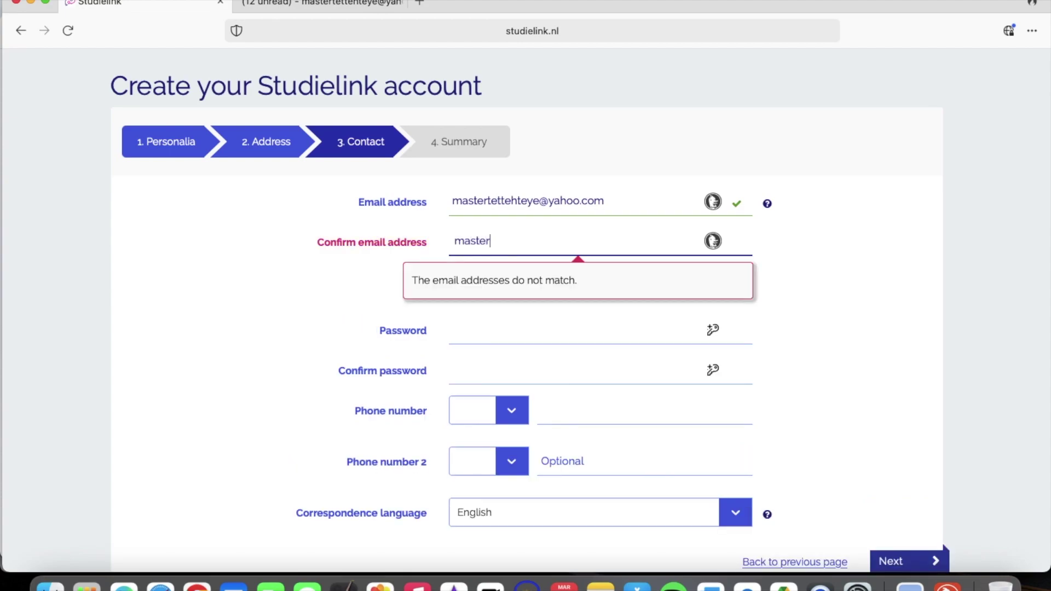
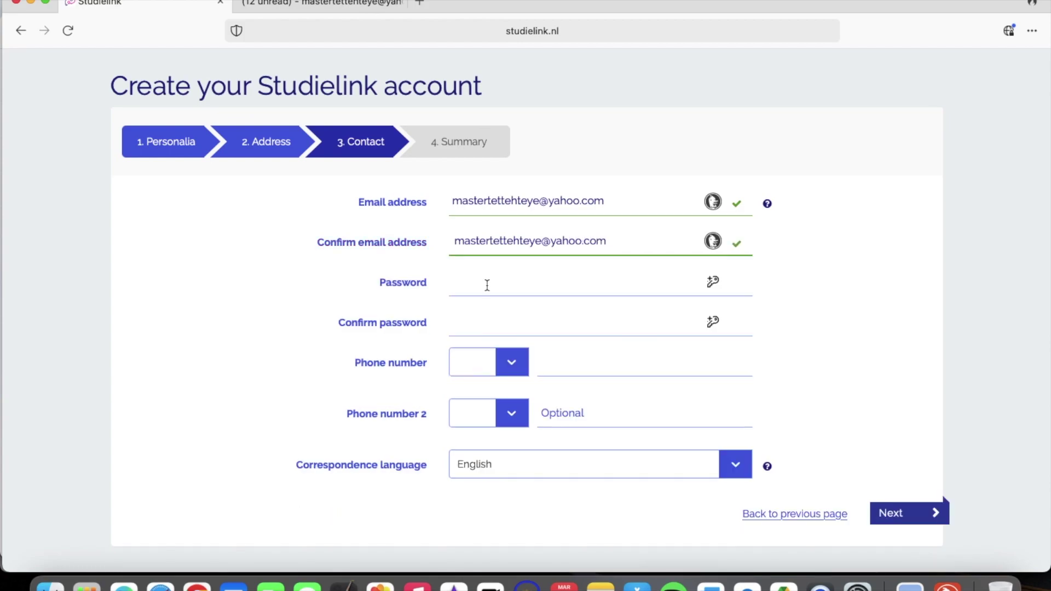
click(486, 289)
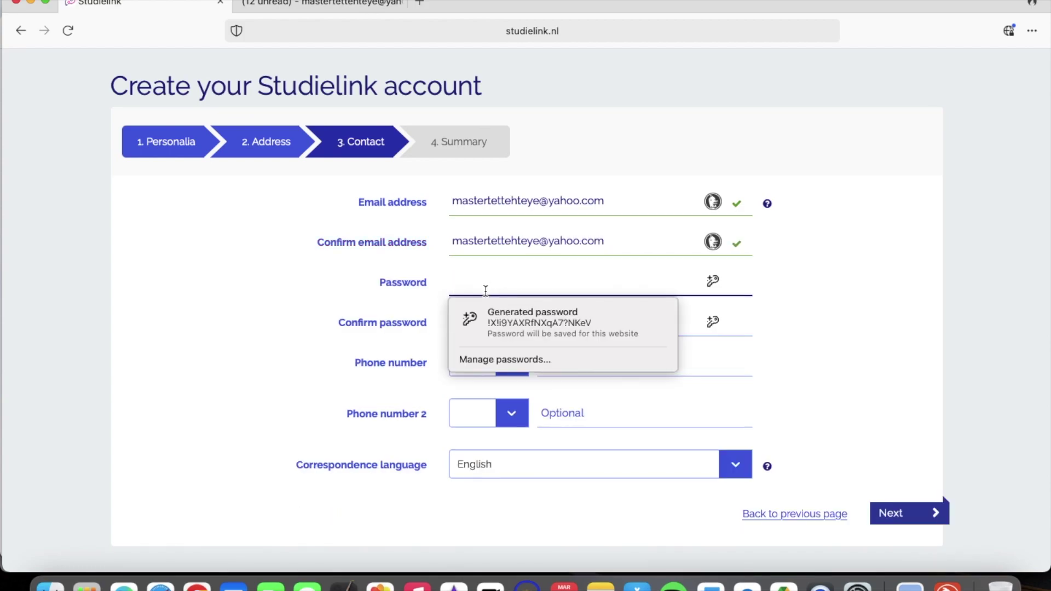
Fill both password fields with a generated password and choose the +233 country code
click(498, 322)
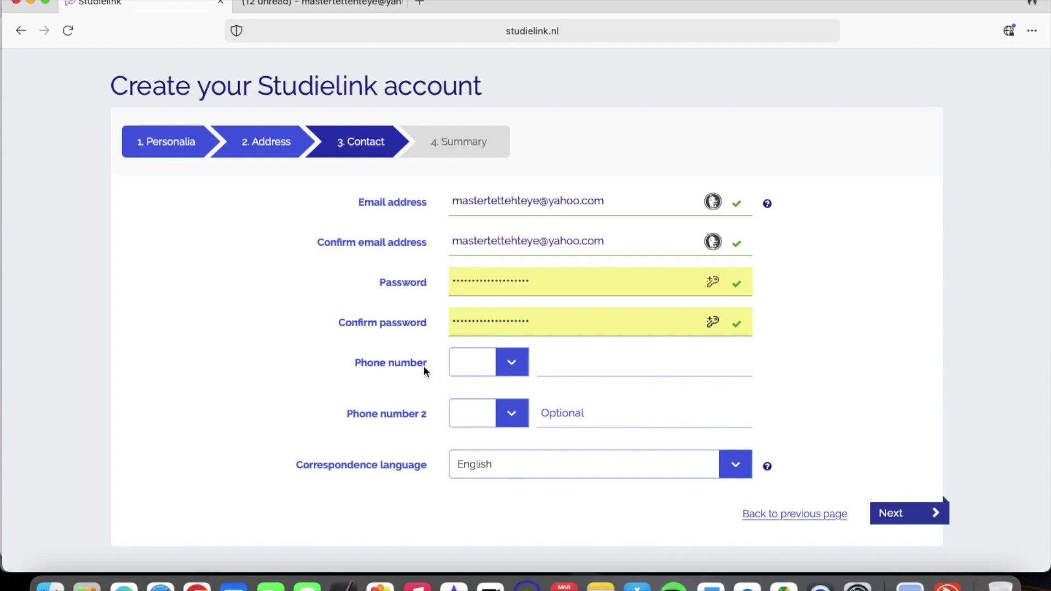
click(514, 373)
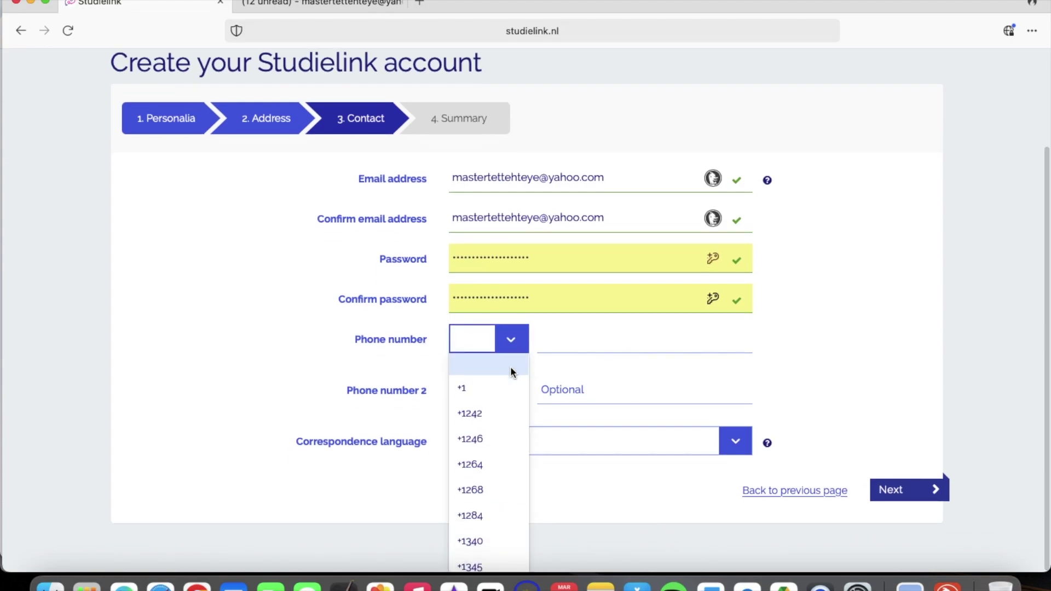
text(233)
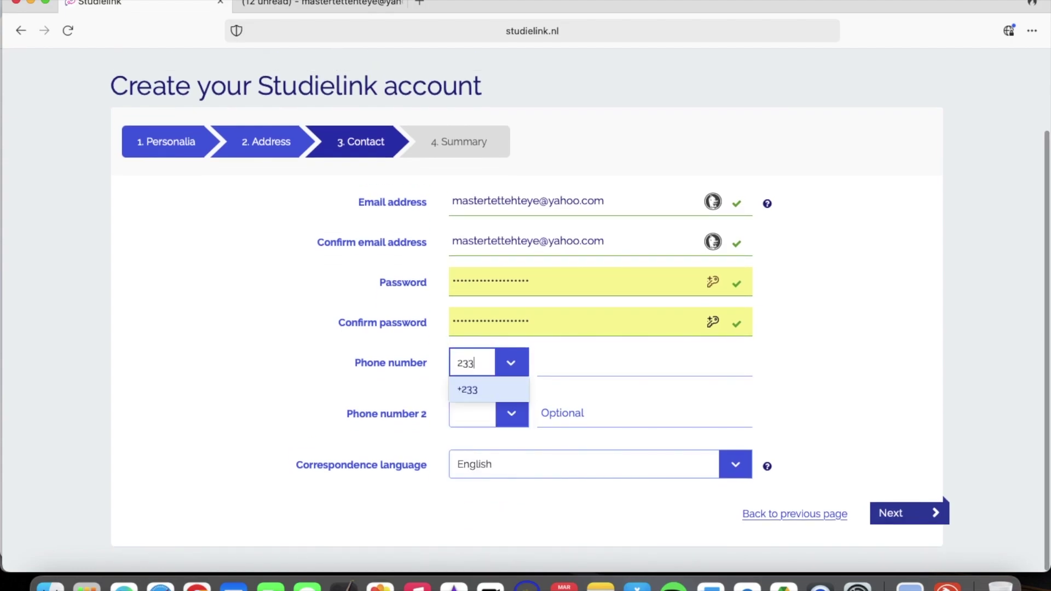
click(483, 392)
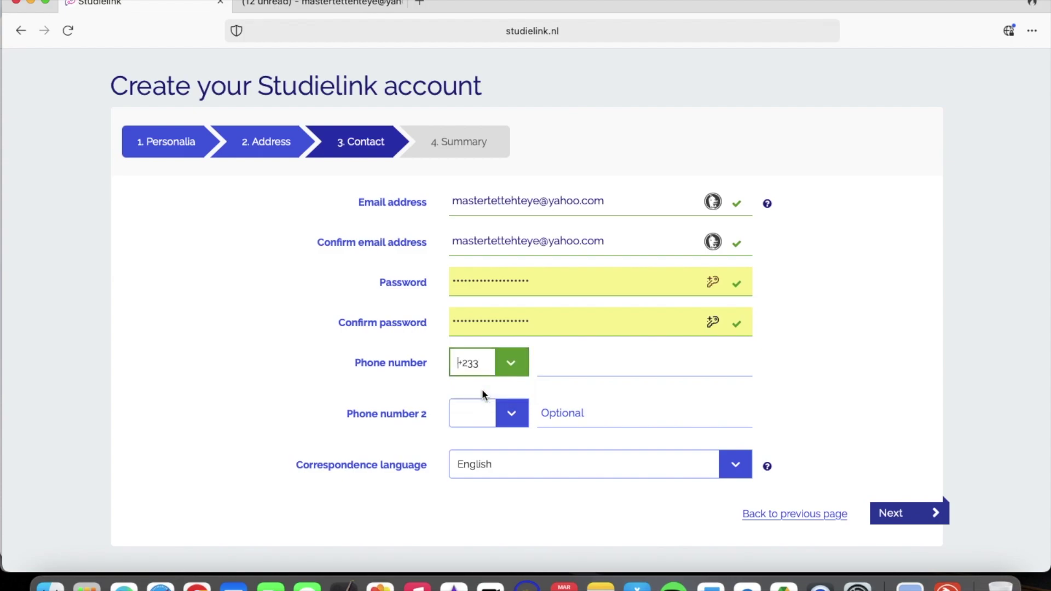
Paste the phone number and continue to the Summary step
click(552, 367)
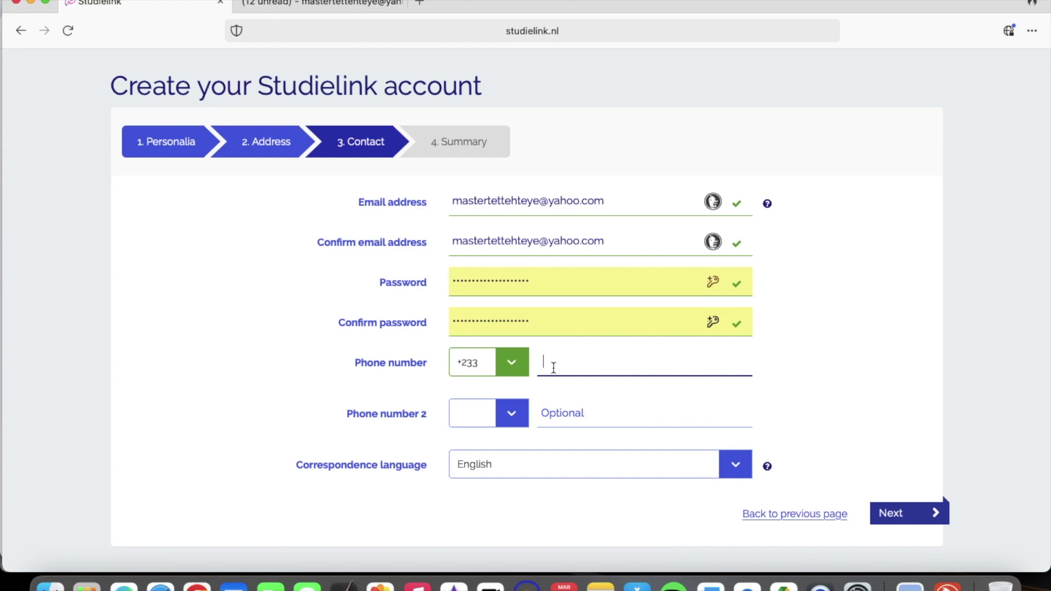
scroll(633, 406, down, 1)
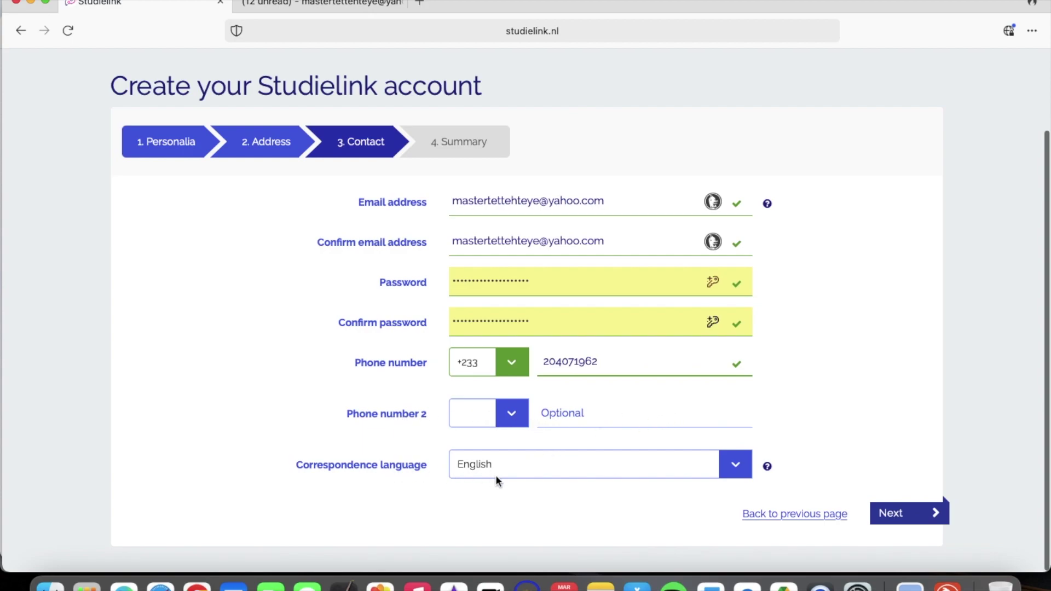
click(924, 517)
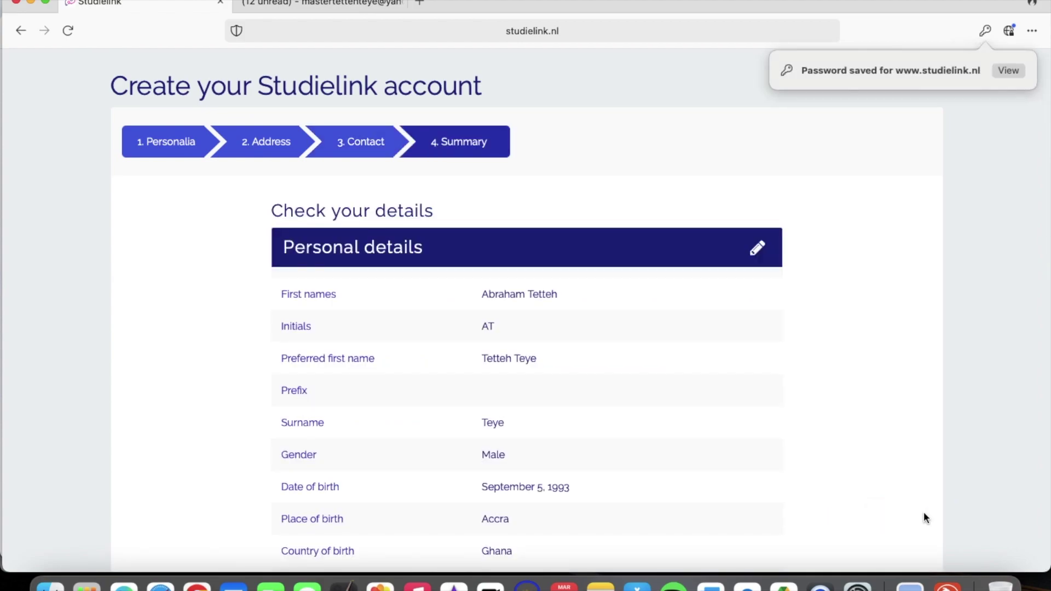
Review the Summary details and submit the new account with Create
scroll(924, 514, down, 3)
scroll(677, 342, down, 10)
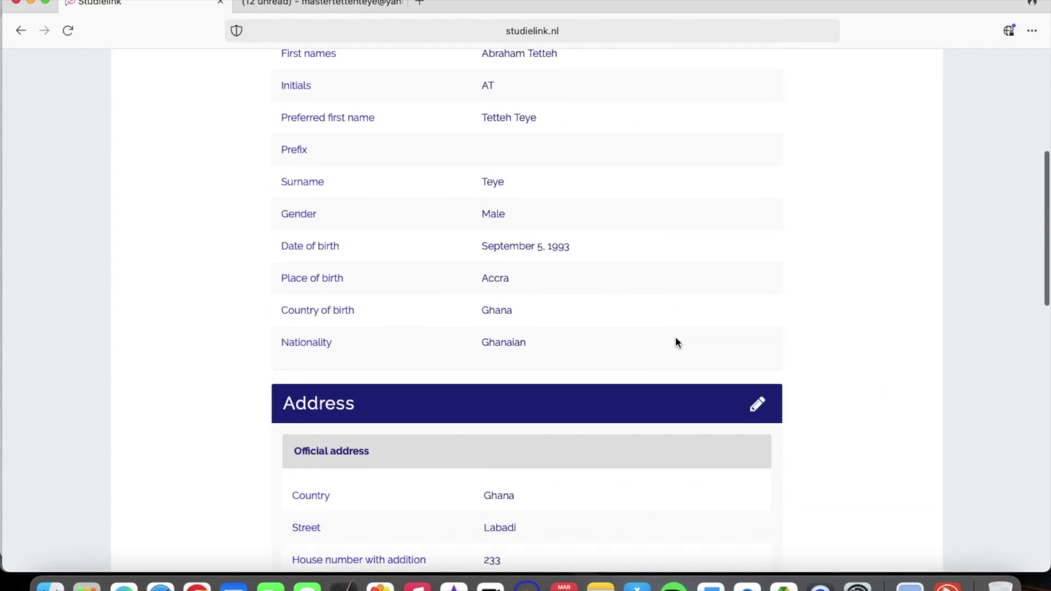
scroll(677, 342, down, 9)
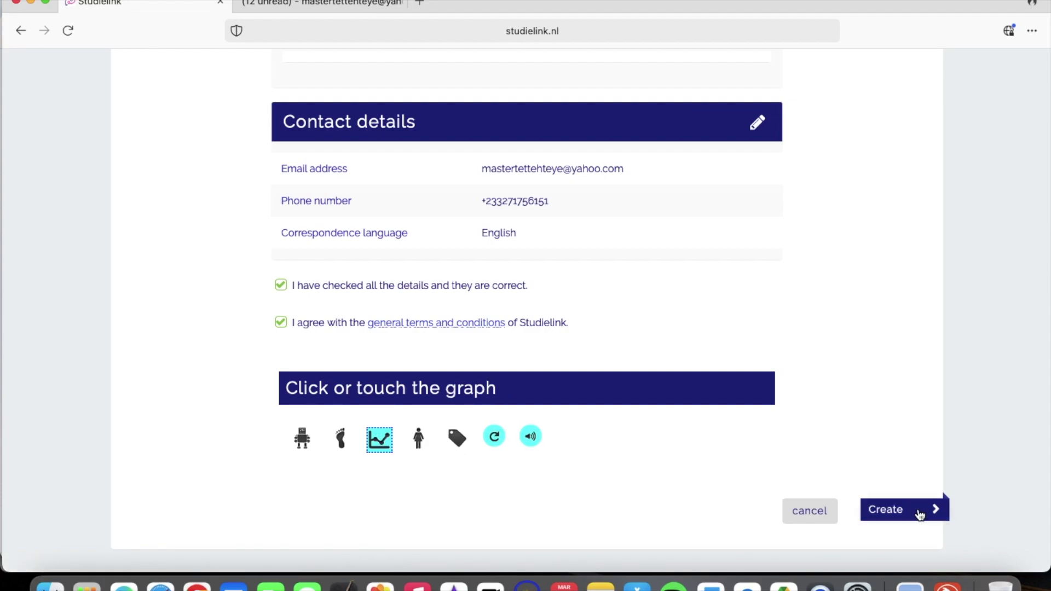
click(920, 515)
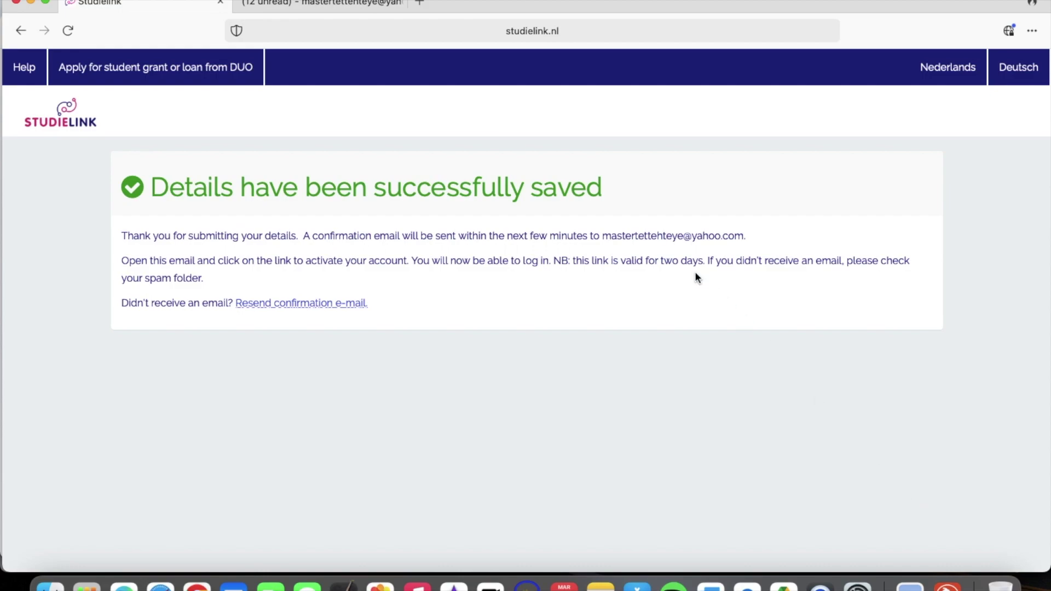
Switch to the Yahoo Mail tab and reload the inbox for the Studielink email
click(296, 6)
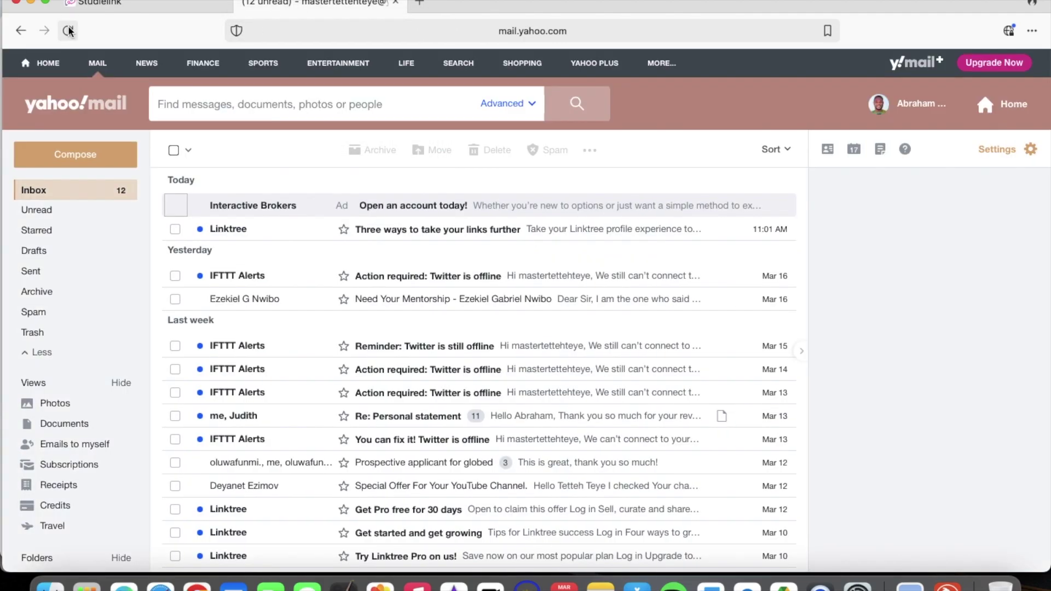
click(68, 30)
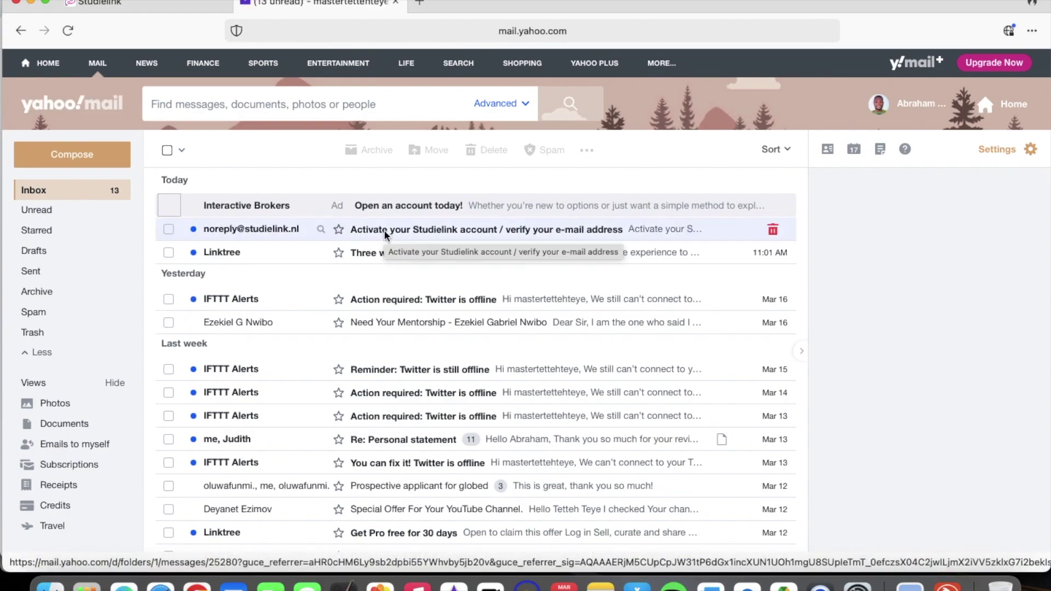
Open the Studielink activation email in Yahoo Mail and follow its account activation link
click(385, 234)
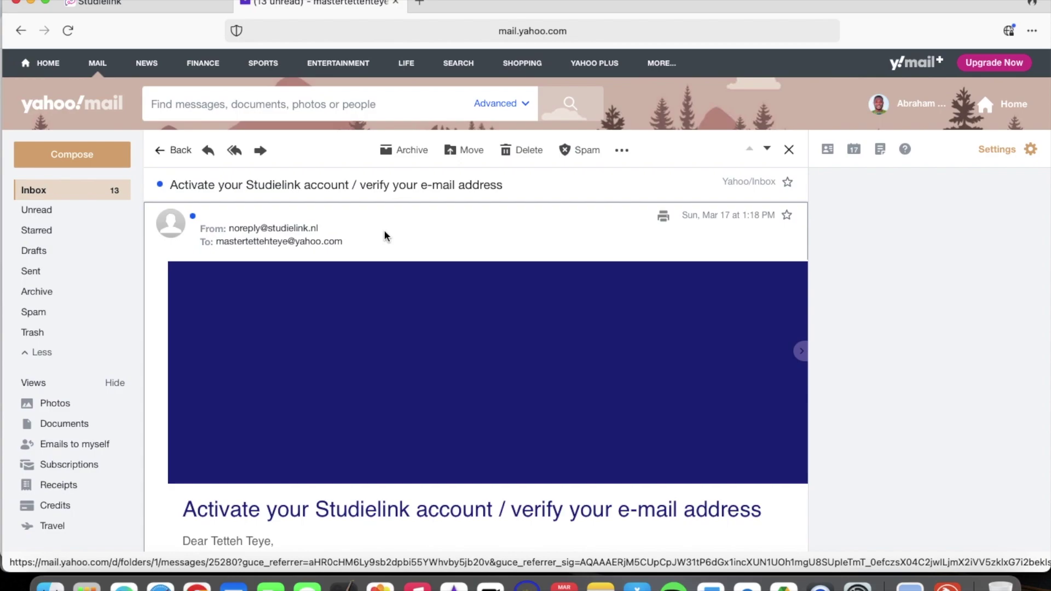
scroll(444, 446, down, 5)
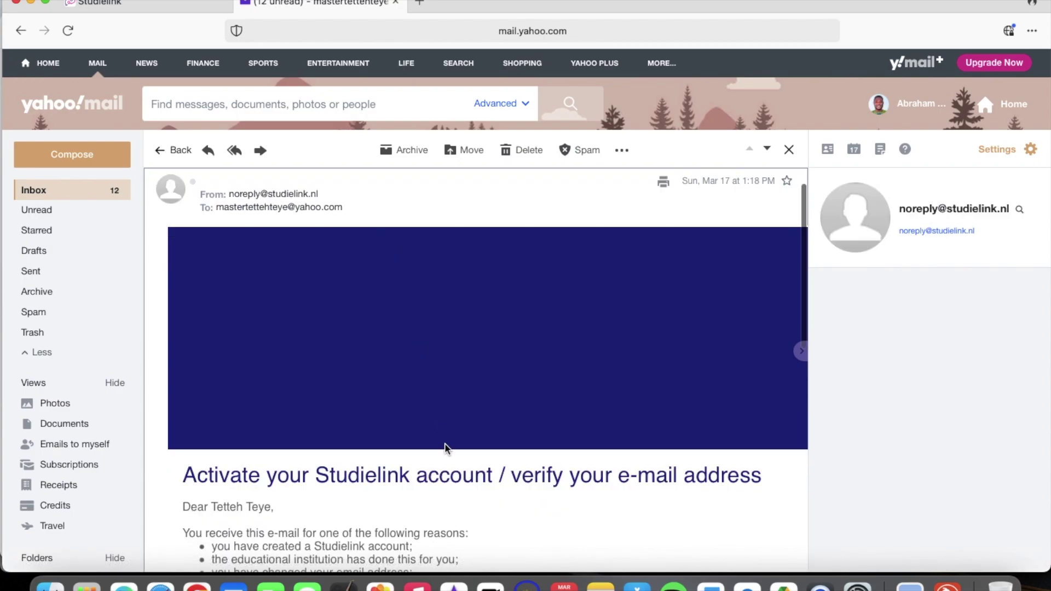
scroll(444, 445, down, 2)
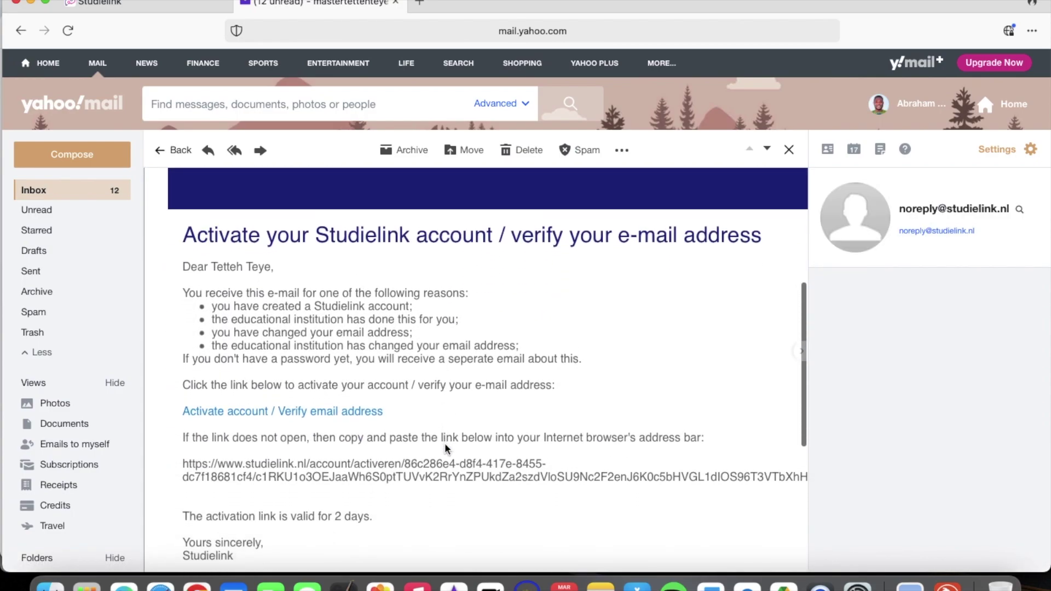
click(290, 417)
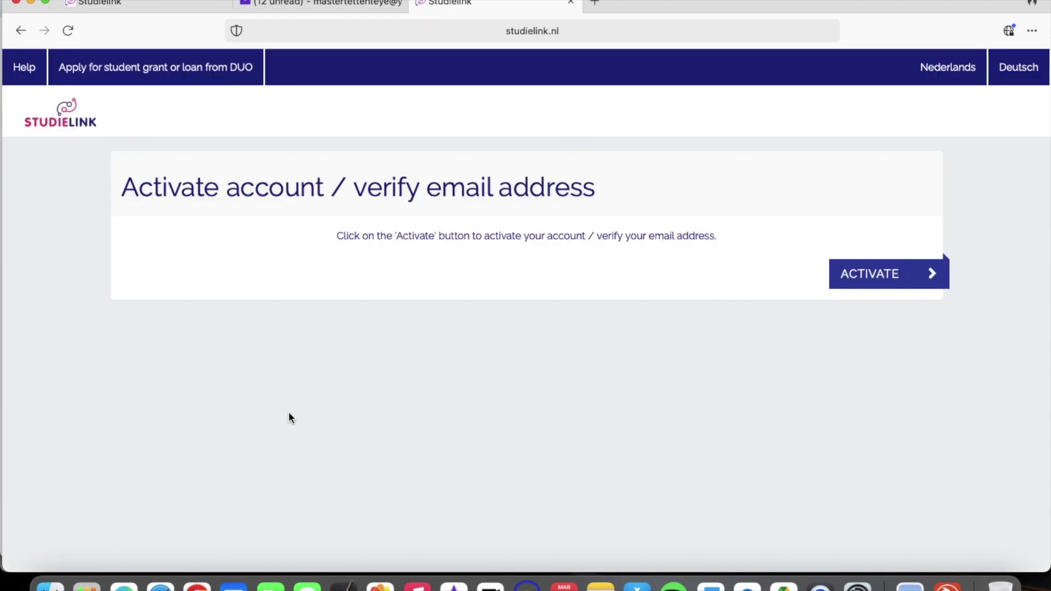
Activate the new Studielink account, then return to the Welcome login page's International students section
click(874, 283)
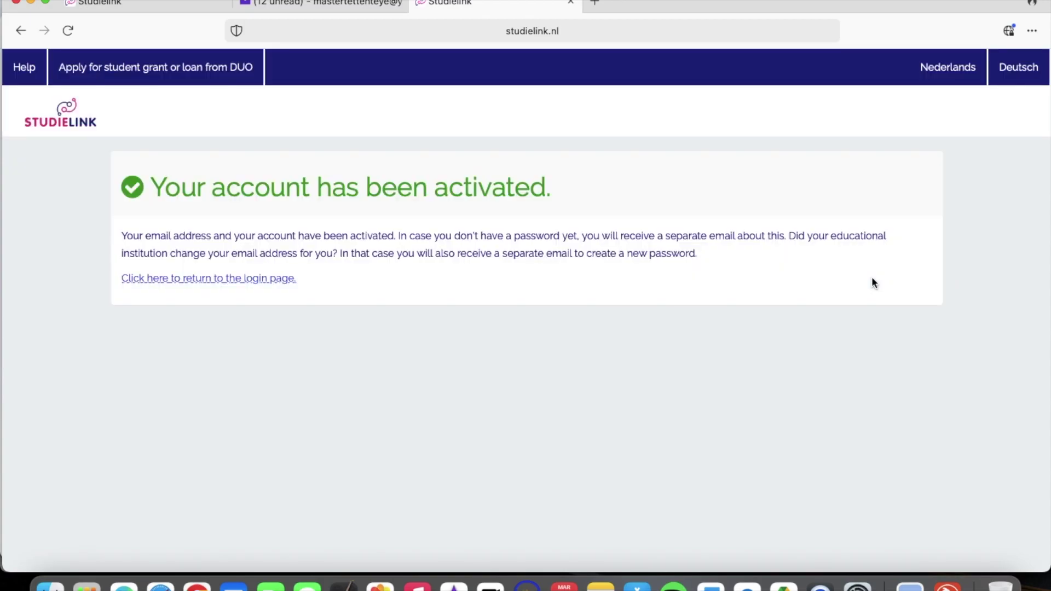
click(232, 280)
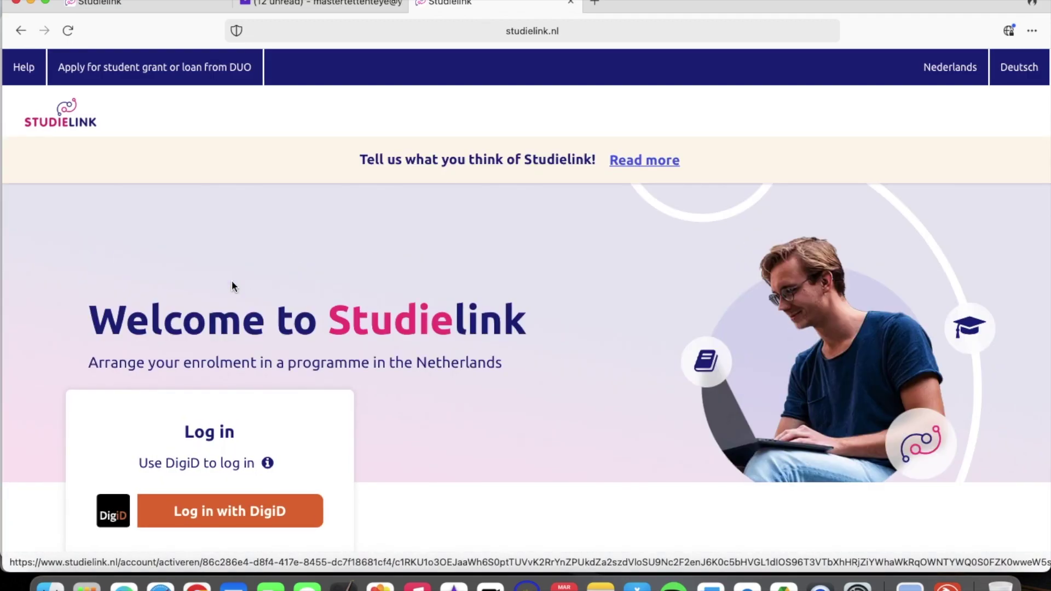
scroll(231, 280, down, 5)
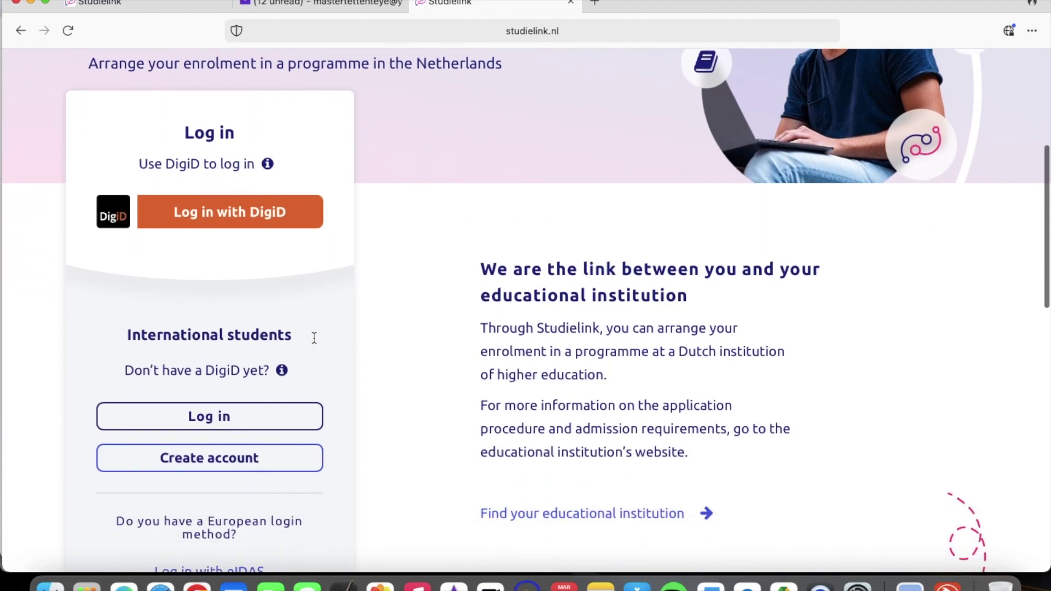
mouse_move(269, 402)
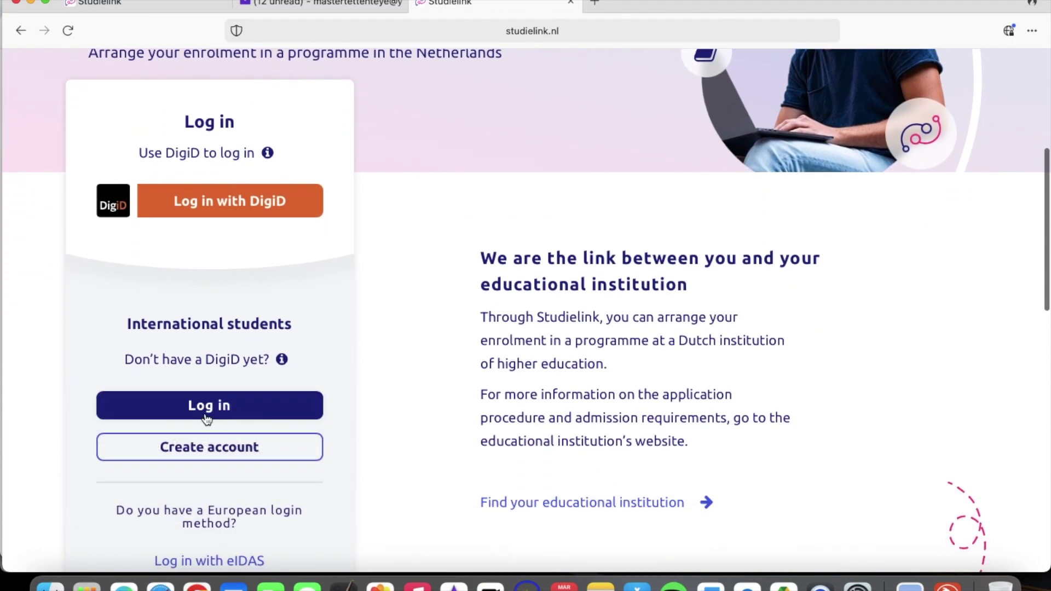
Log in as an international student using the browser's saved email and password
click(207, 408)
click(194, 404)
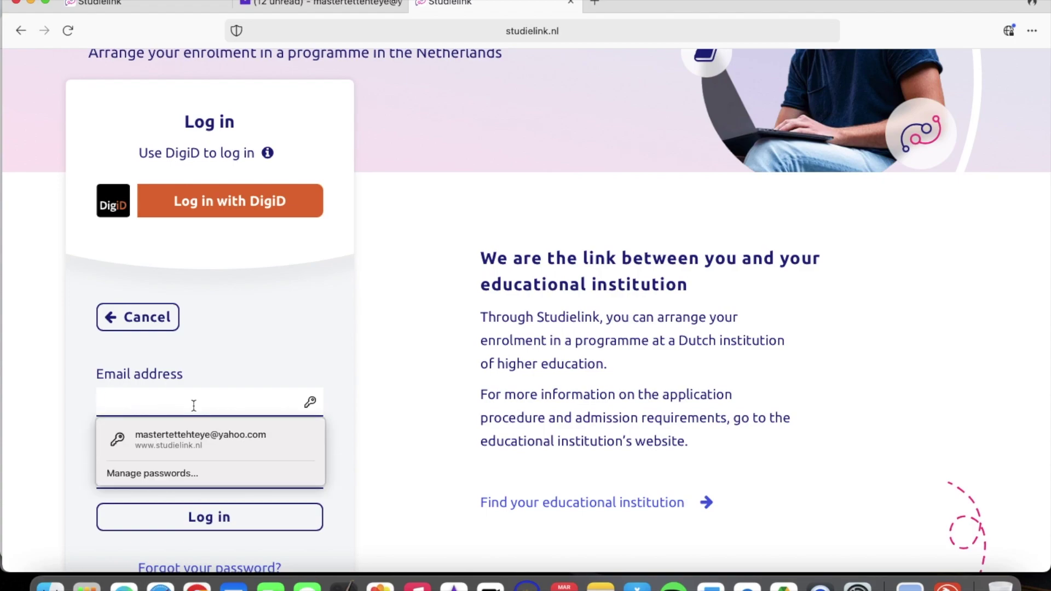
click(194, 439)
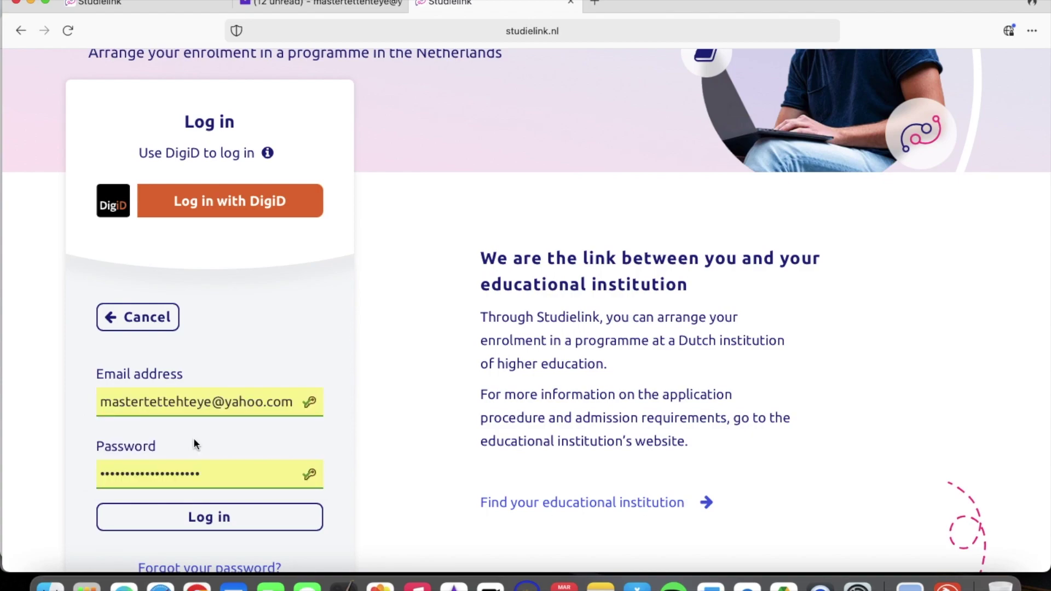
click(213, 520)
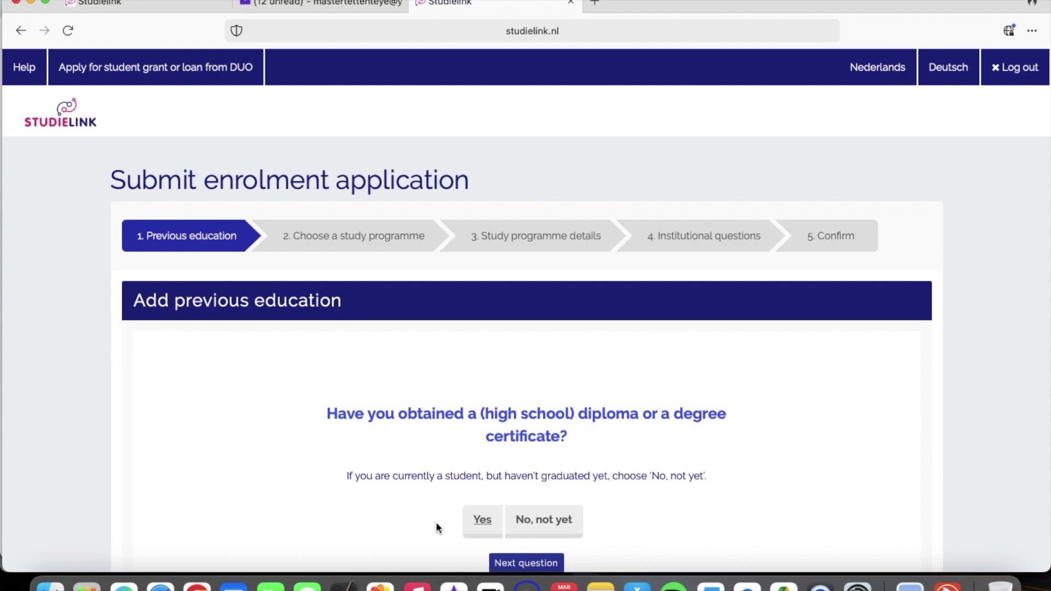
scroll(436, 527, down, 3)
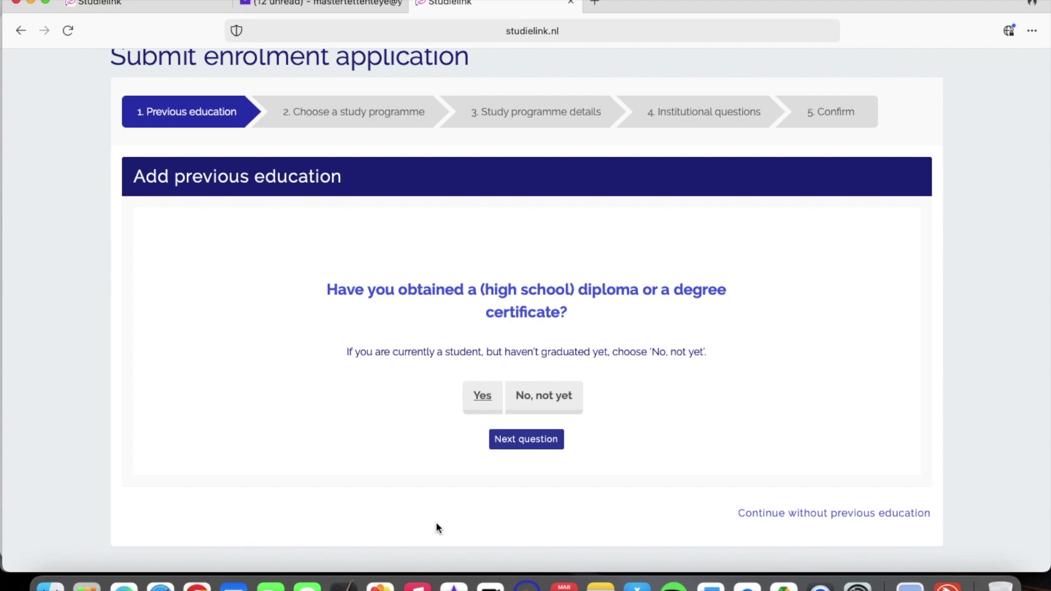
Answer Yes to having obtained a diploma and set the diploma month to May
click(480, 398)
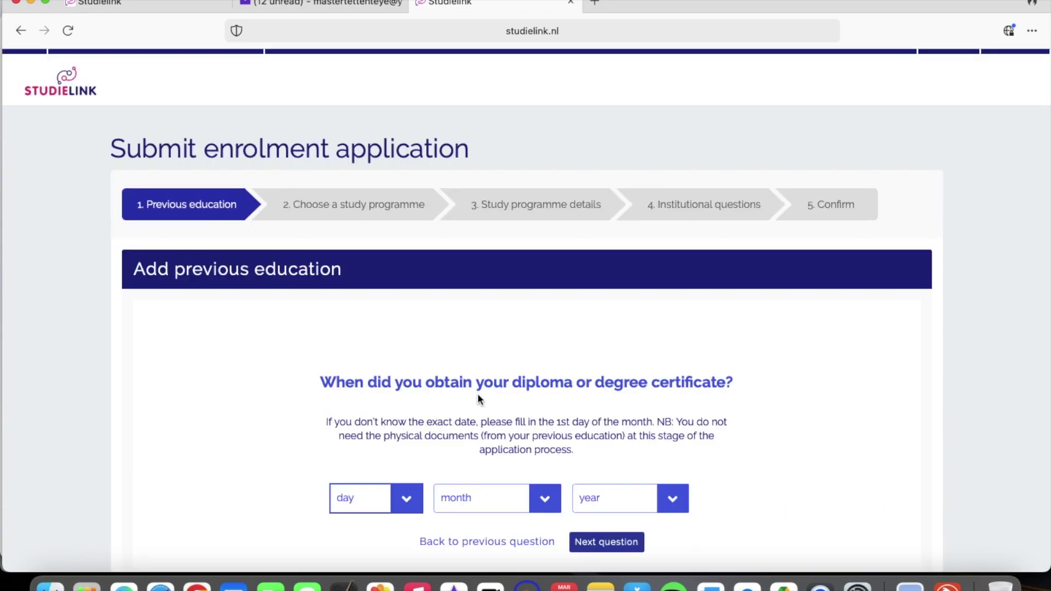
scroll(477, 393, down, 3)
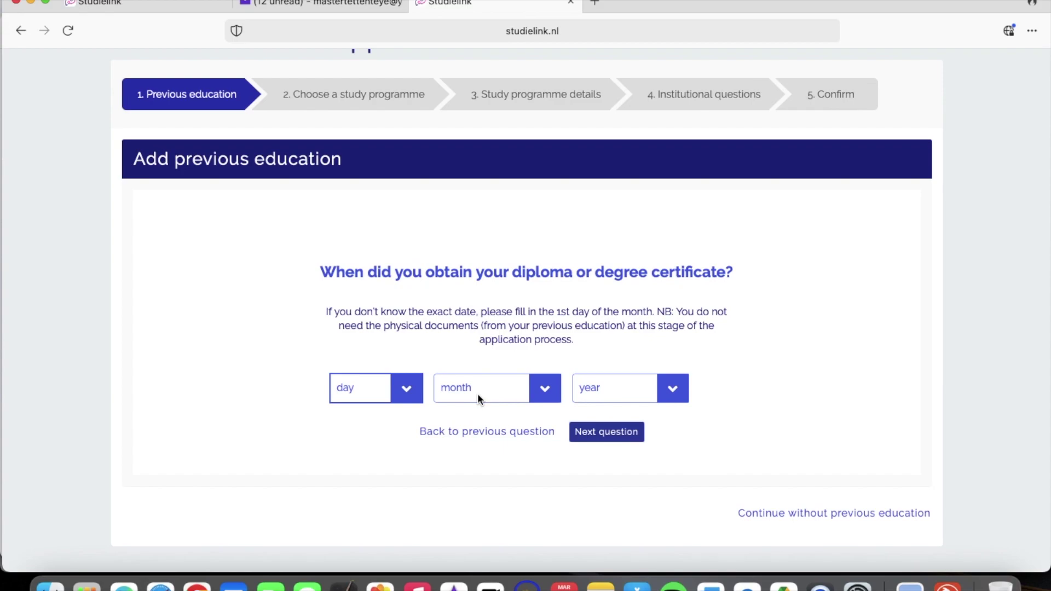
click(543, 388)
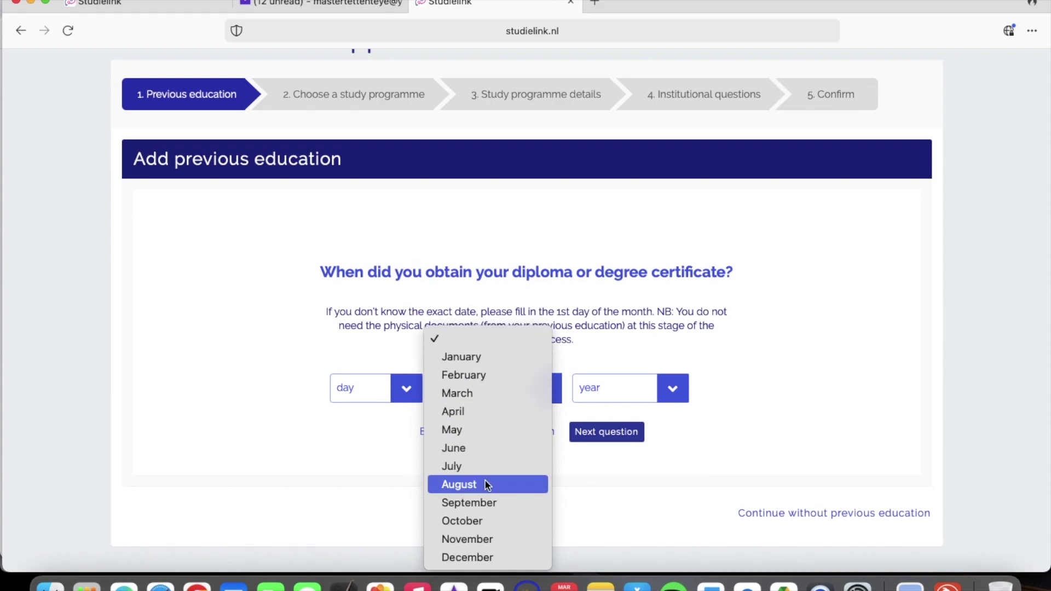
click(455, 430)
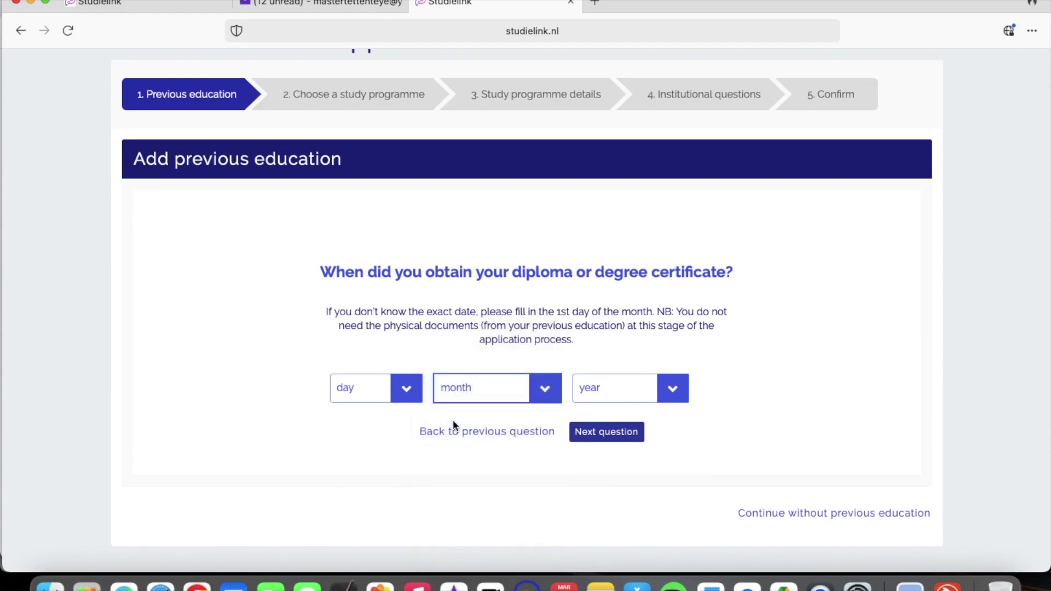
click(408, 389)
scroll(374, 441, down, 4)
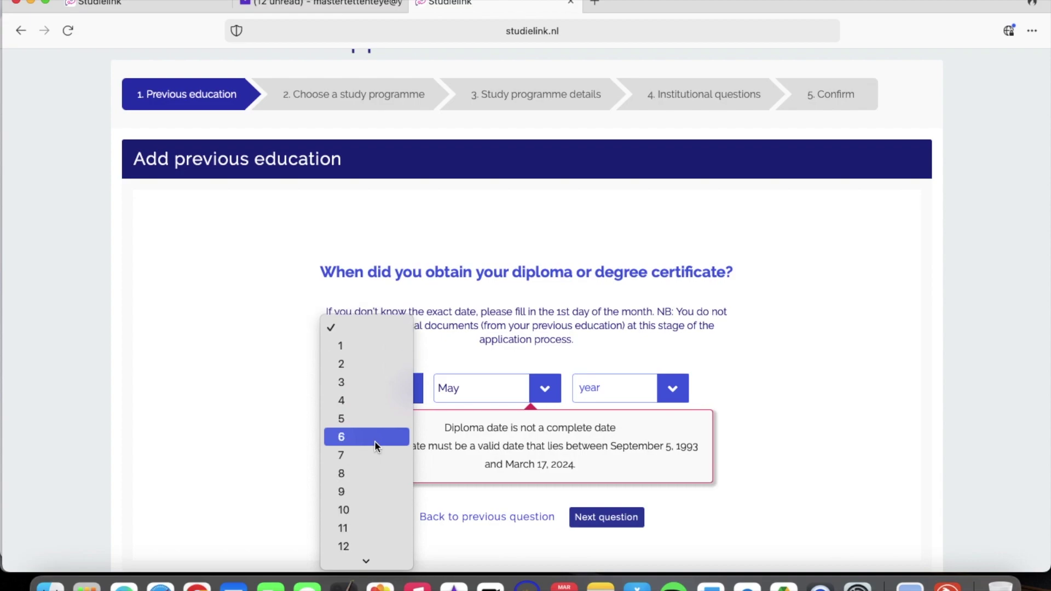
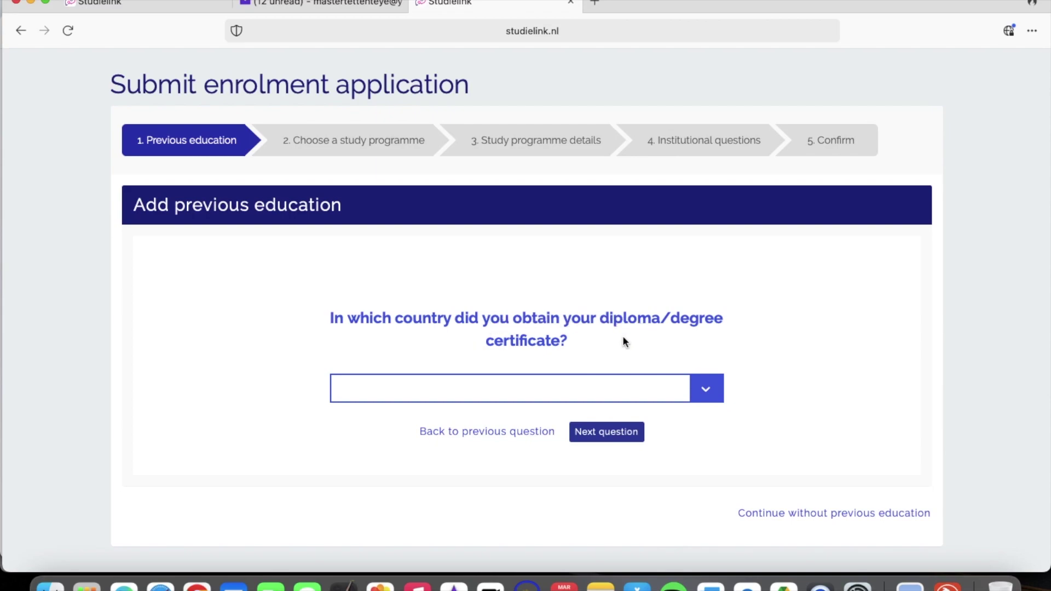
Set Ghana as the country where the diploma was obtained
text(Gha)
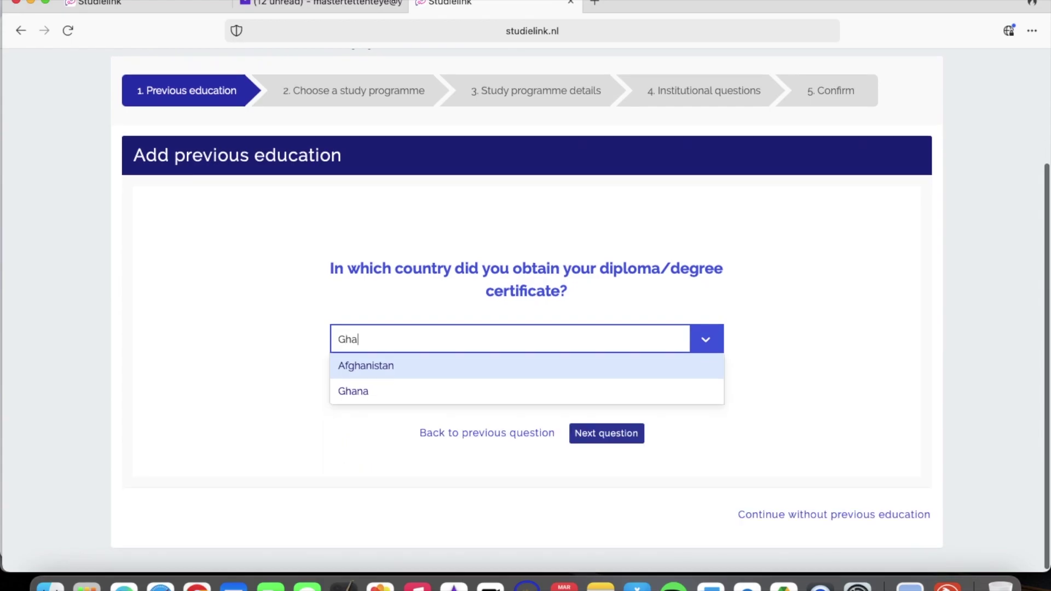
click(510, 395)
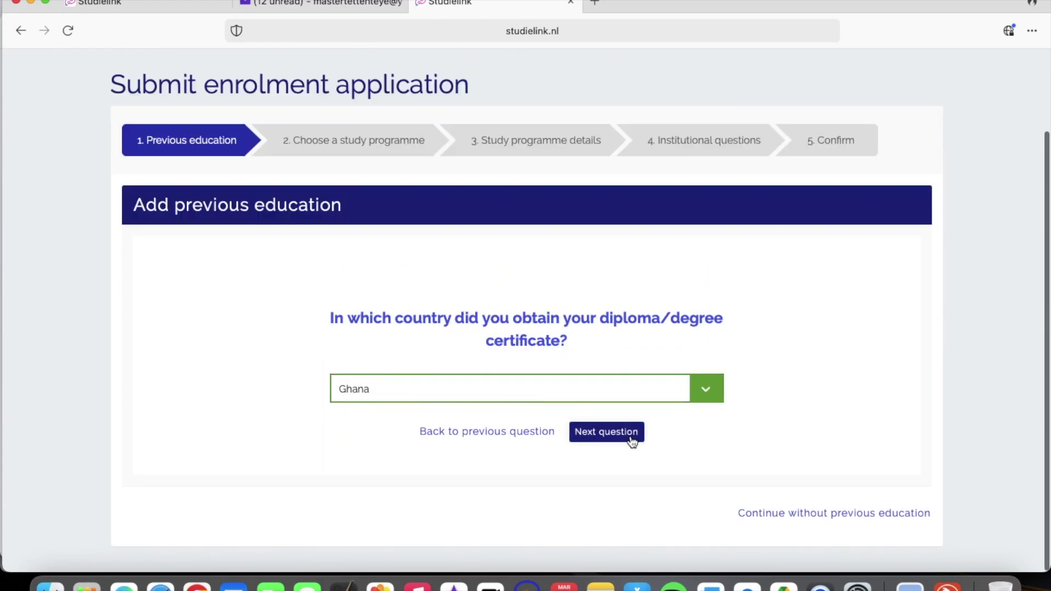
click(629, 435)
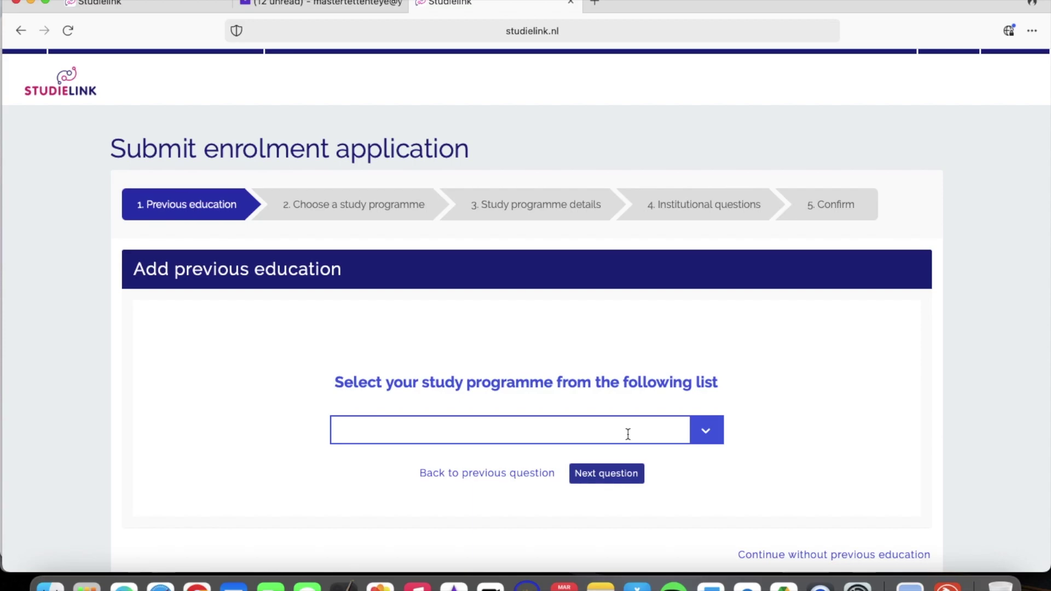
Choose Bachelor's degree (4 years) as the previous study programme
click(696, 438)
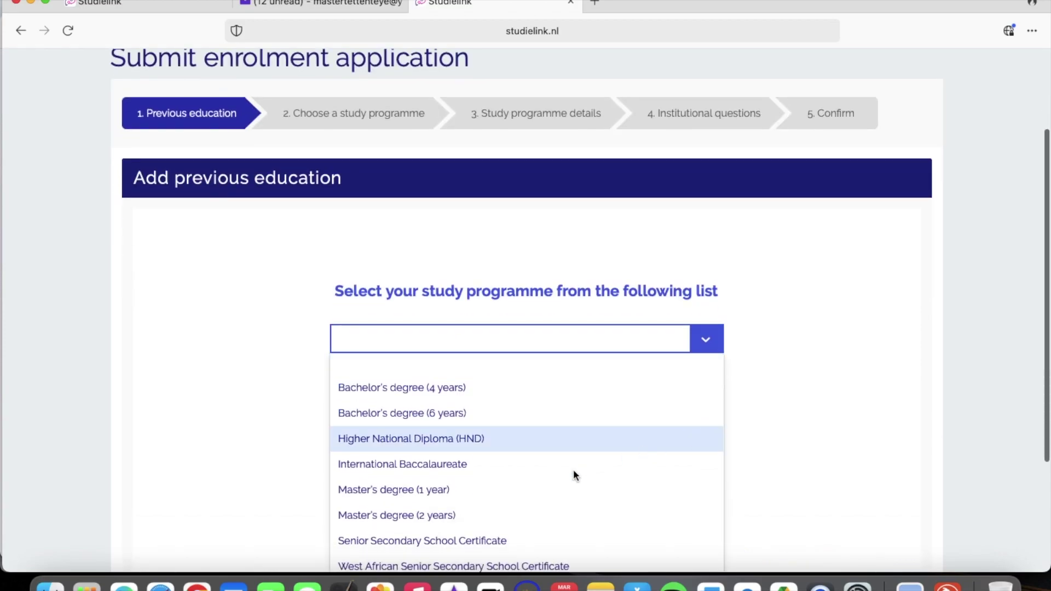
scroll(550, 474, down, 1)
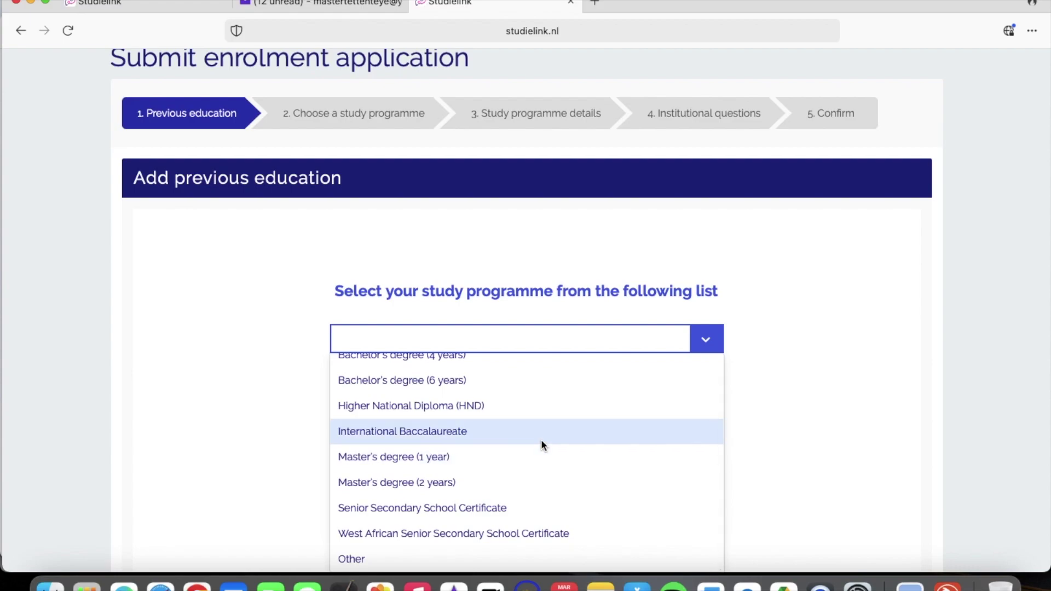
scroll(541, 439, up, 1)
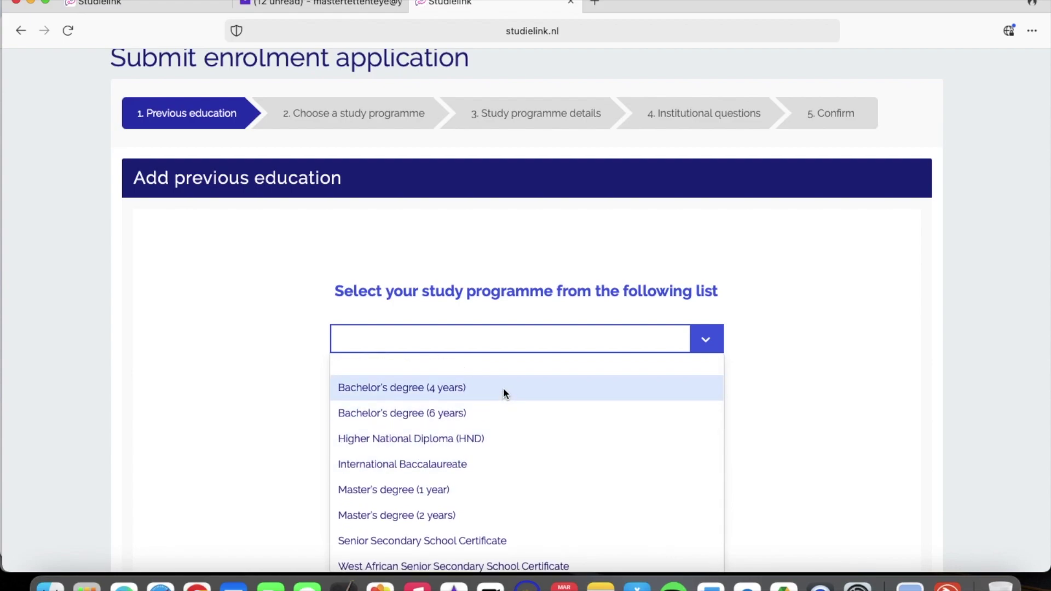
scroll(507, 524, down, 1)
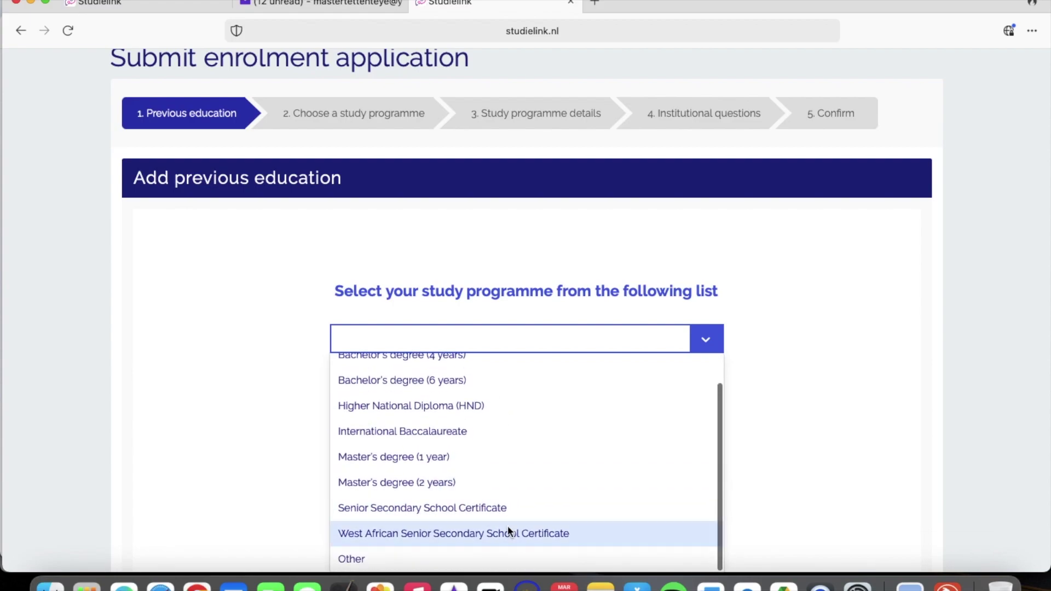
scroll(532, 446, up, 1)
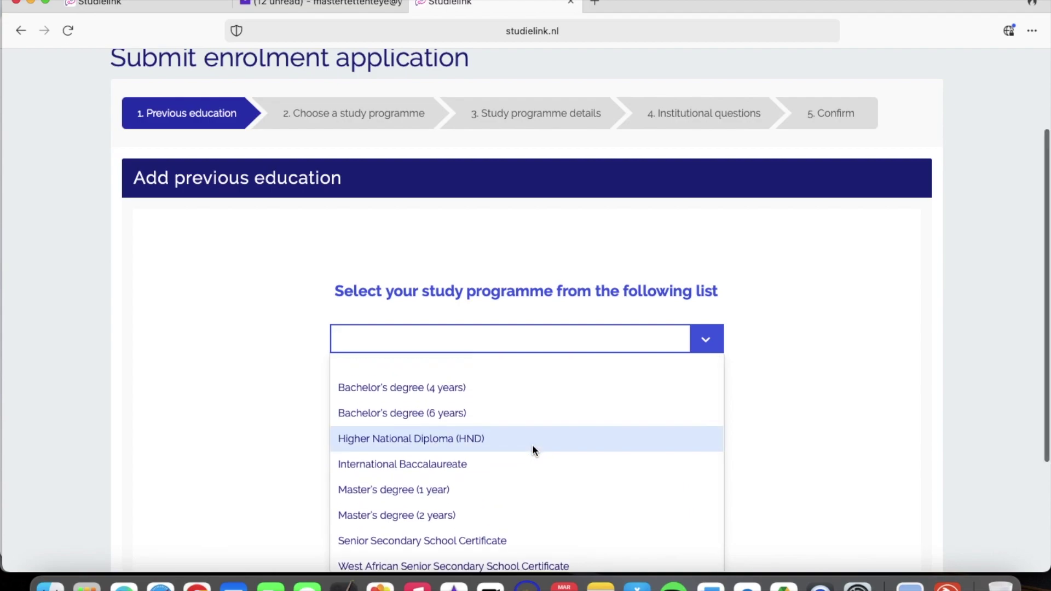
scroll(532, 444, down, 1)
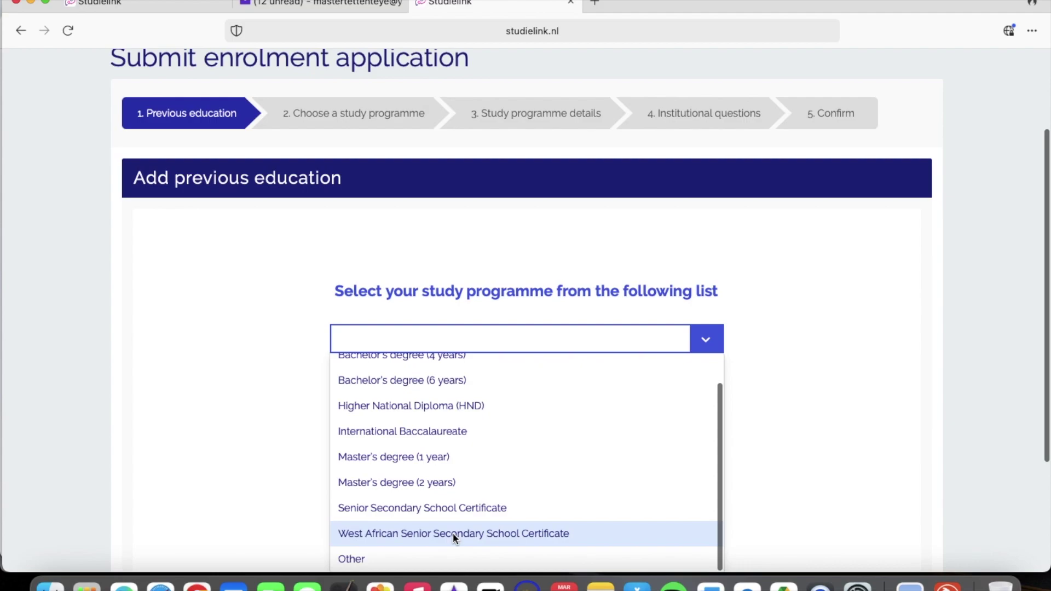
scroll(488, 437, up, 1)
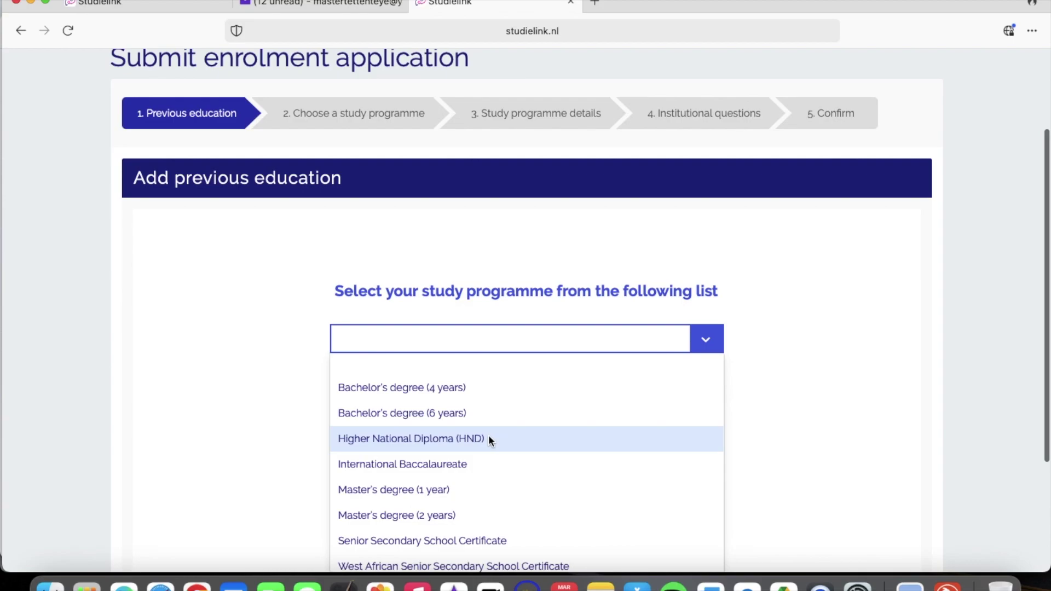
click(439, 388)
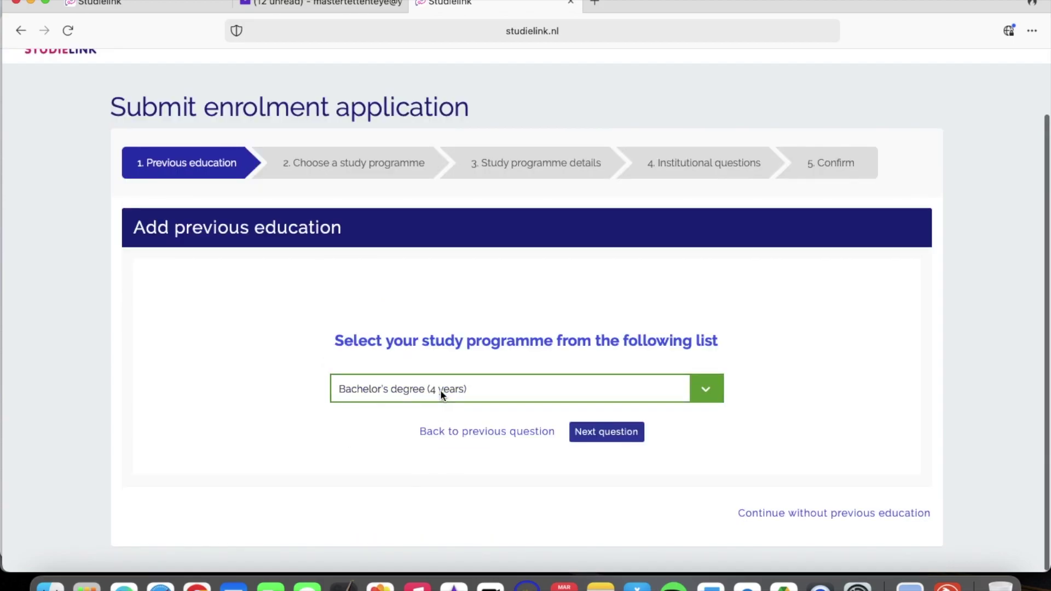
click(608, 436)
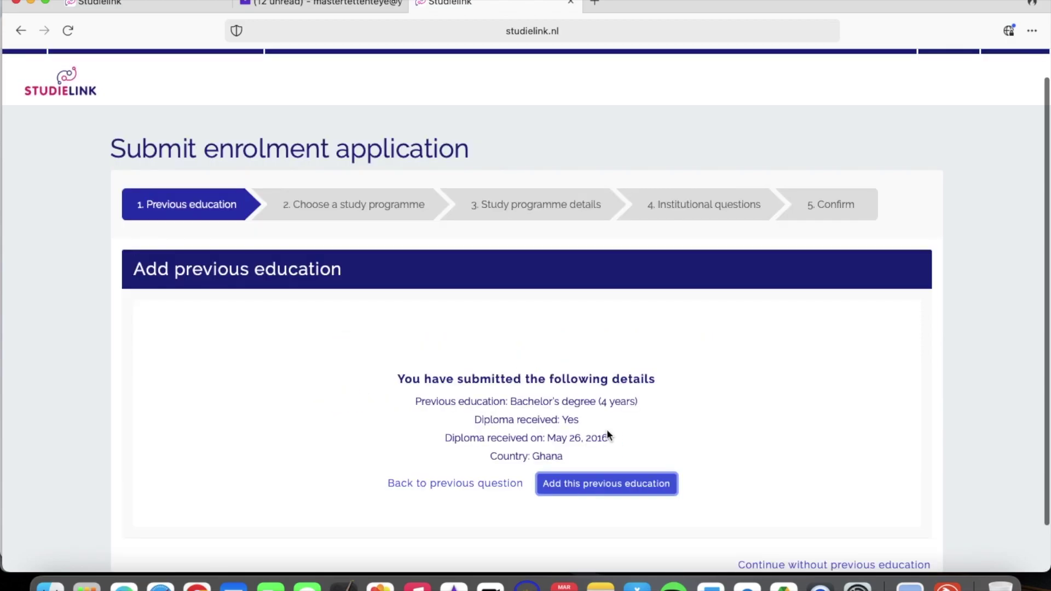
Add the Ghana Bachelor's degree (4 years) to the application as previous education
scroll(608, 435, down, 1)
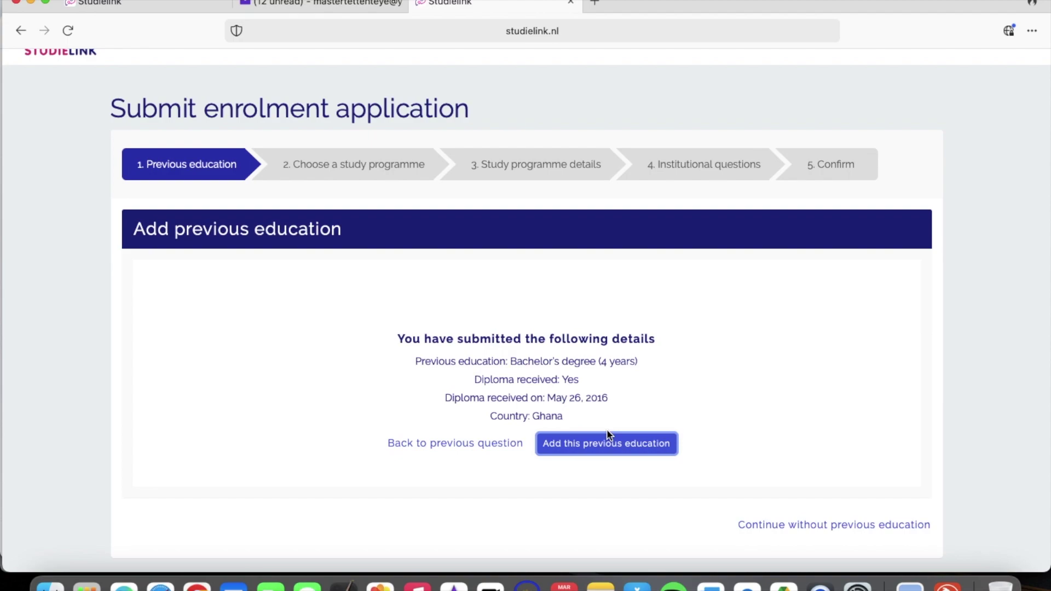
click(612, 448)
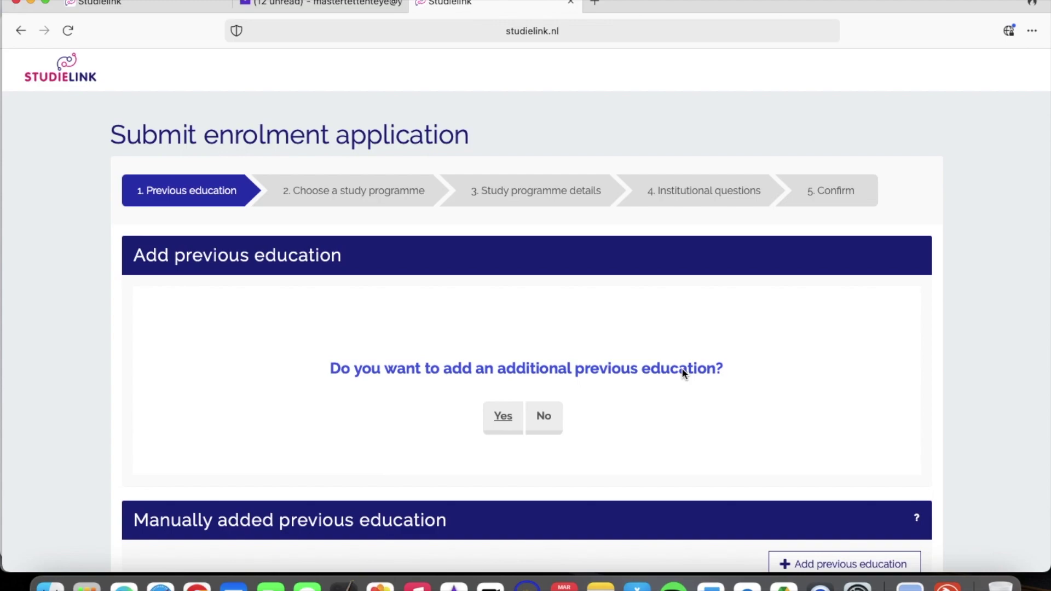
Answer No to adding another previous education and continue to Choose a study programme
click(543, 418)
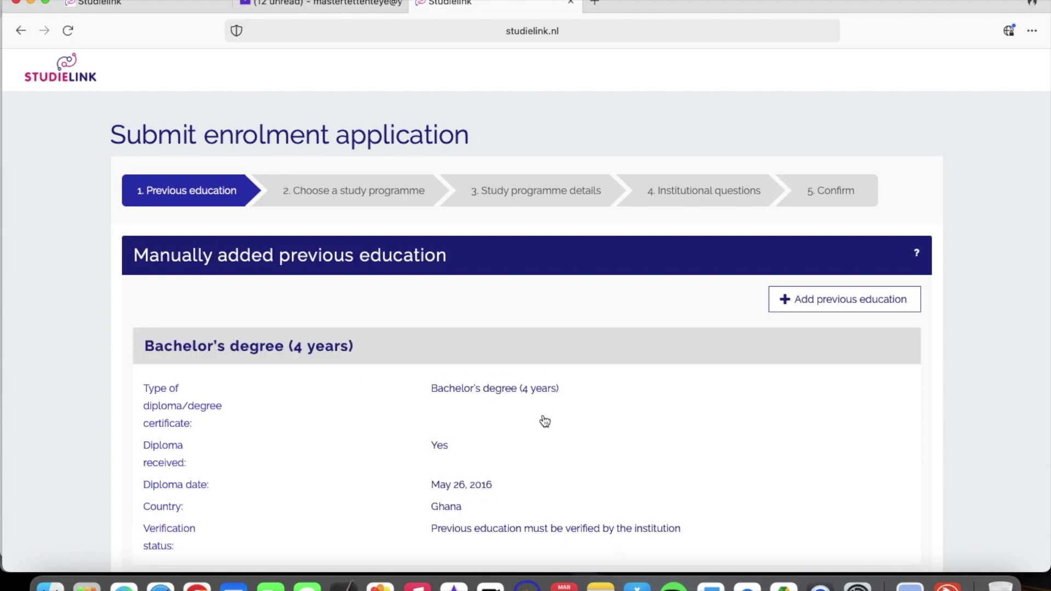
scroll(544, 421, down, 3)
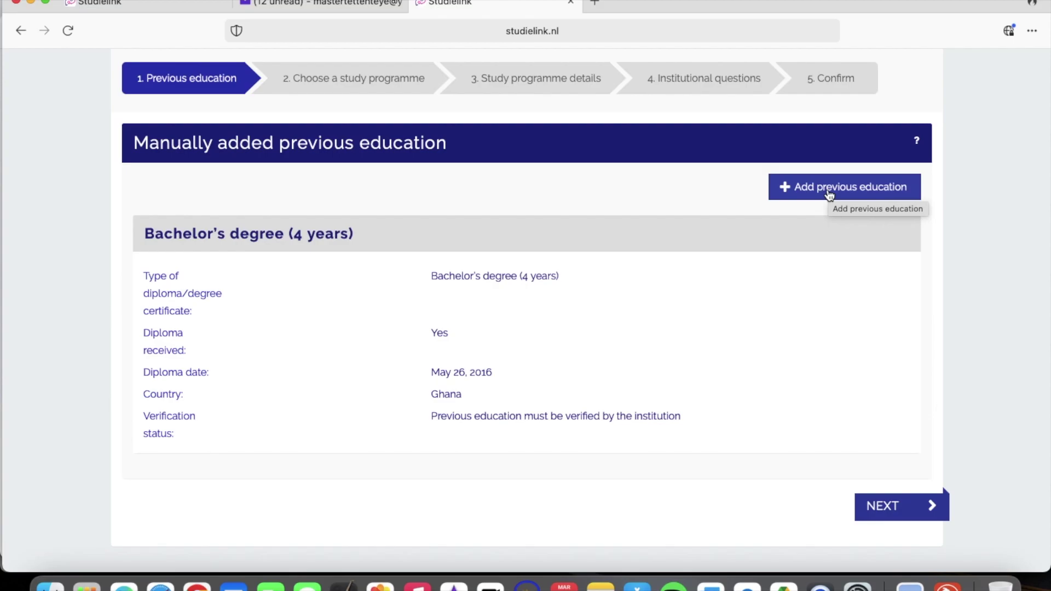
click(899, 506)
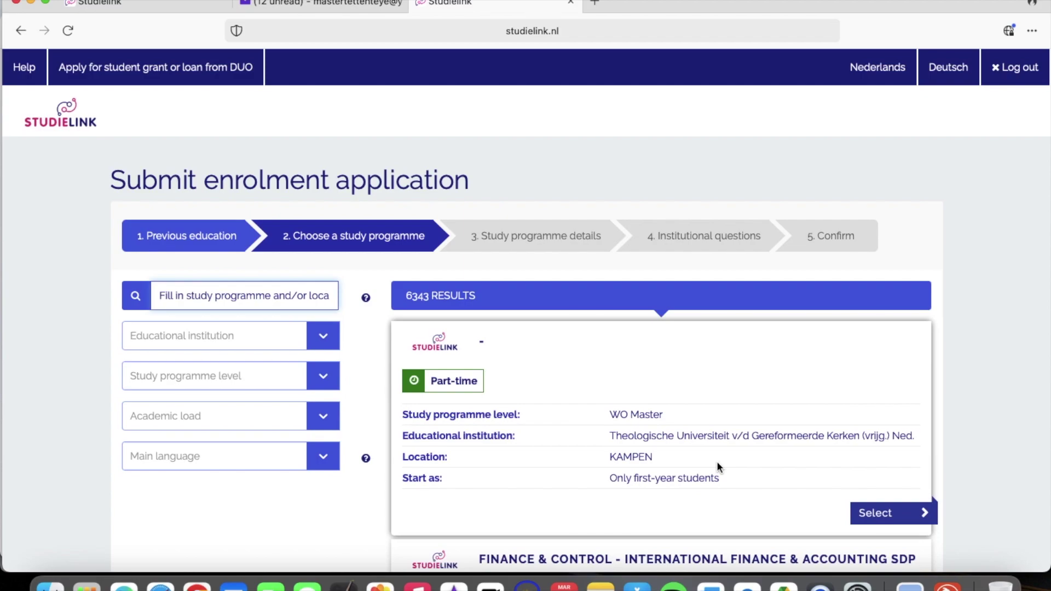
Filter the study programmes to Utrecht University
click(325, 341)
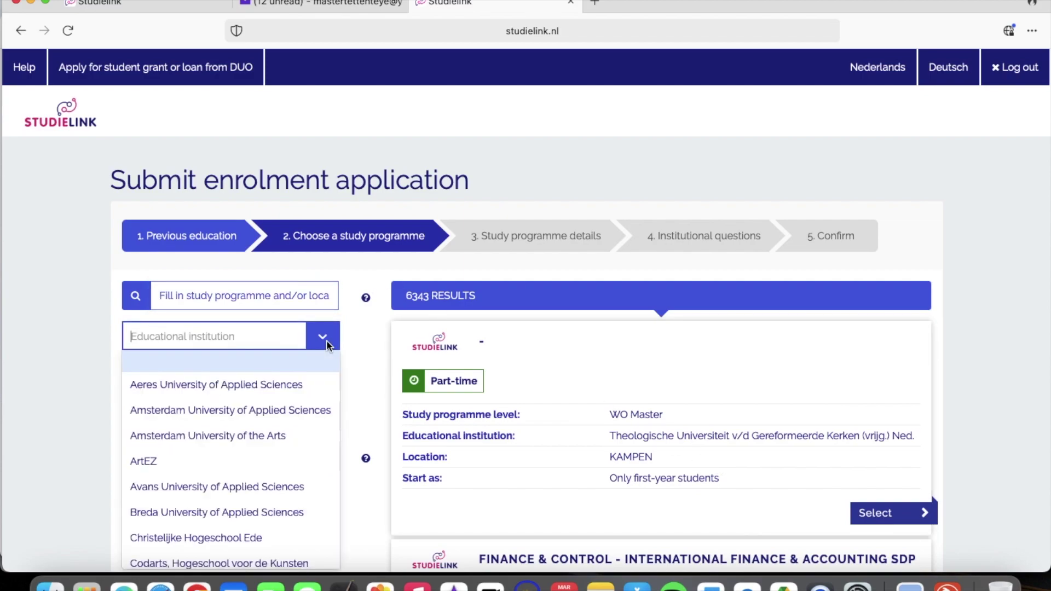
text(utr)
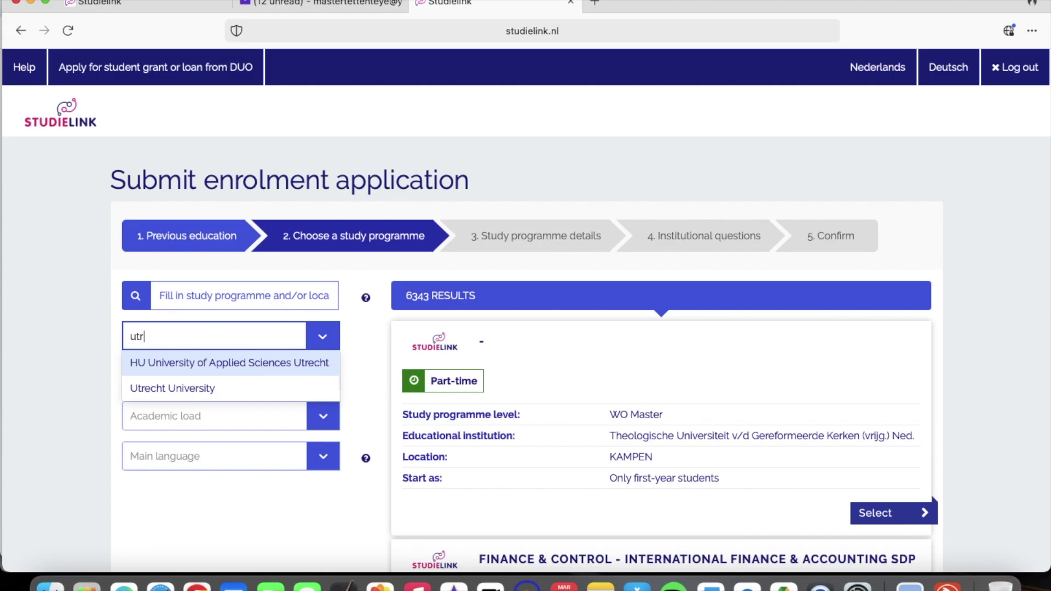
click(165, 388)
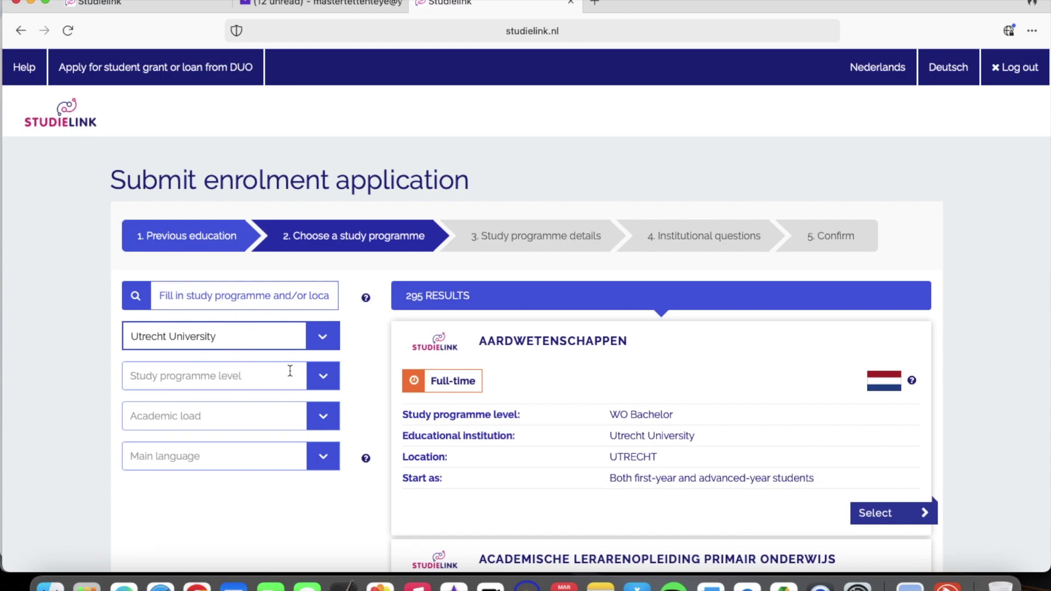
Set the programme level filter to WO Master
click(329, 377)
scroll(262, 480, down, 2)
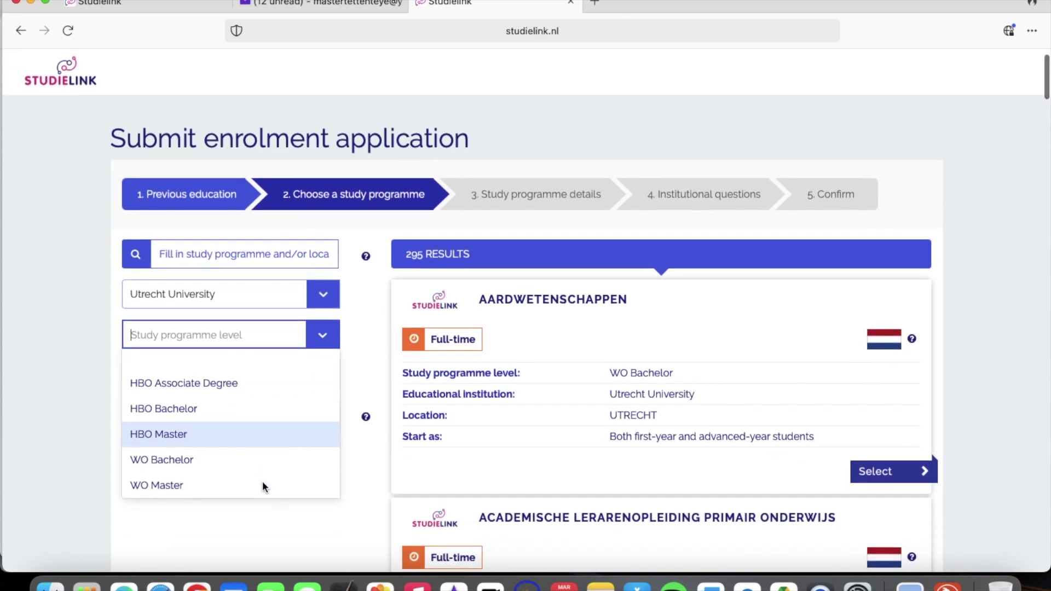
click(199, 412)
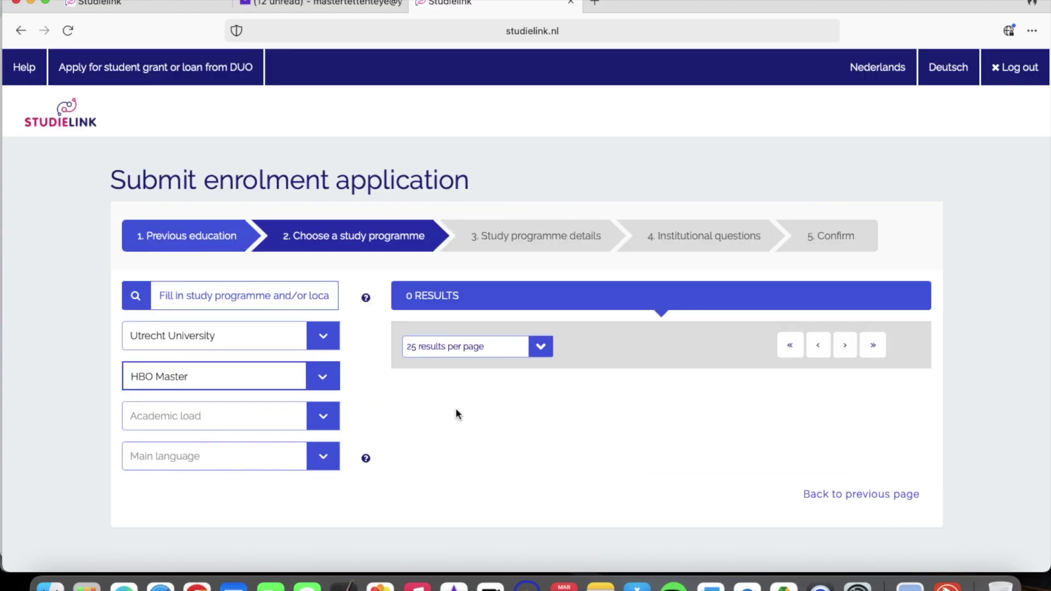
click(544, 348)
click(543, 344)
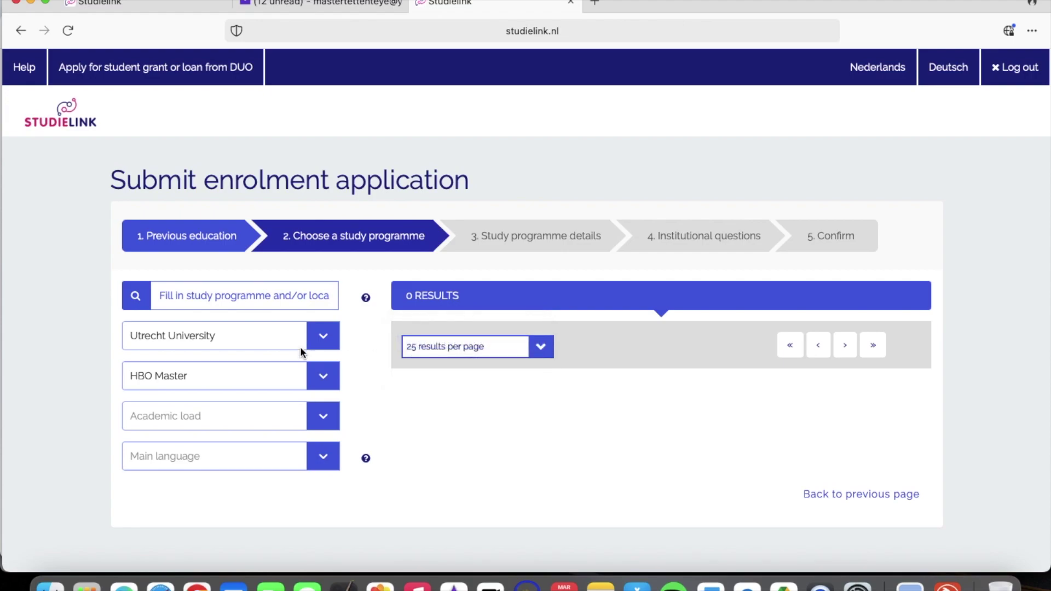
click(326, 388)
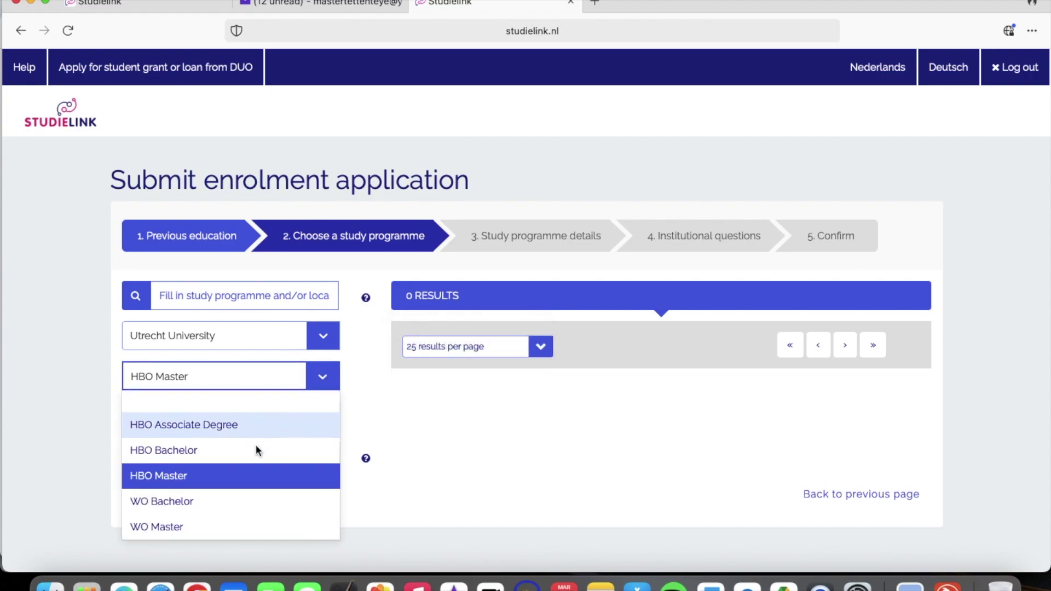
click(212, 528)
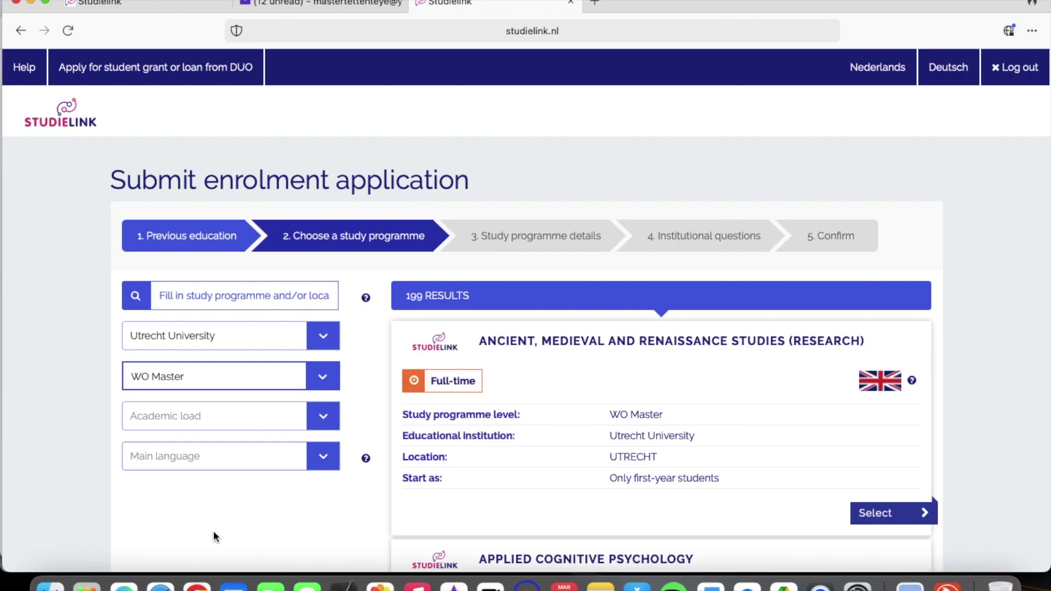
Keep Utrecht University selected and scroll the 199 results to Applied Cognitive Psychology
scroll(505, 534, down, 5)
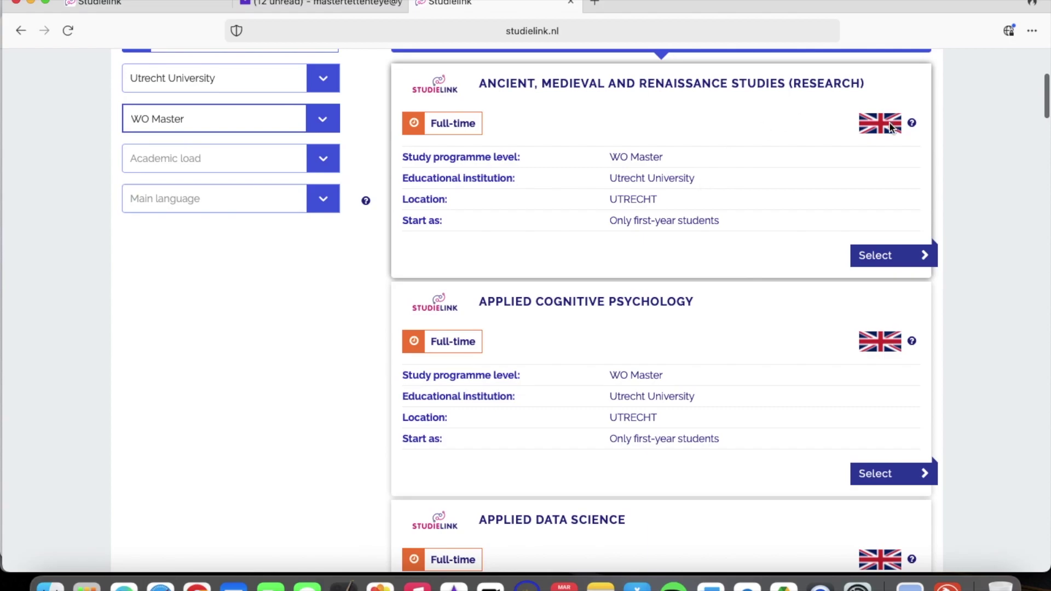
scroll(907, 300, down, 7)
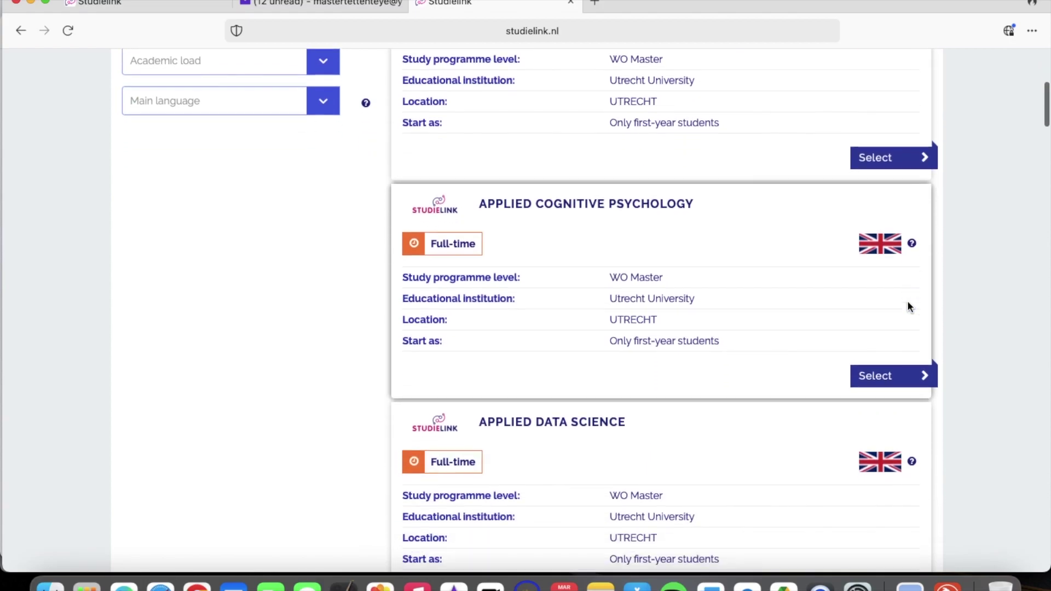
scroll(908, 301, down, 16)
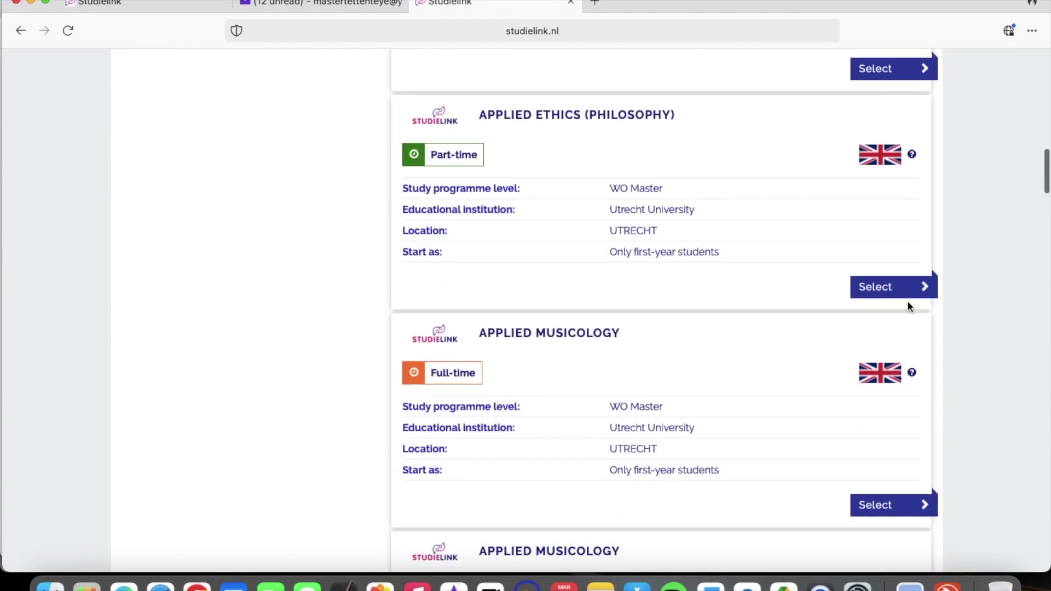
scroll(907, 307, up, 20)
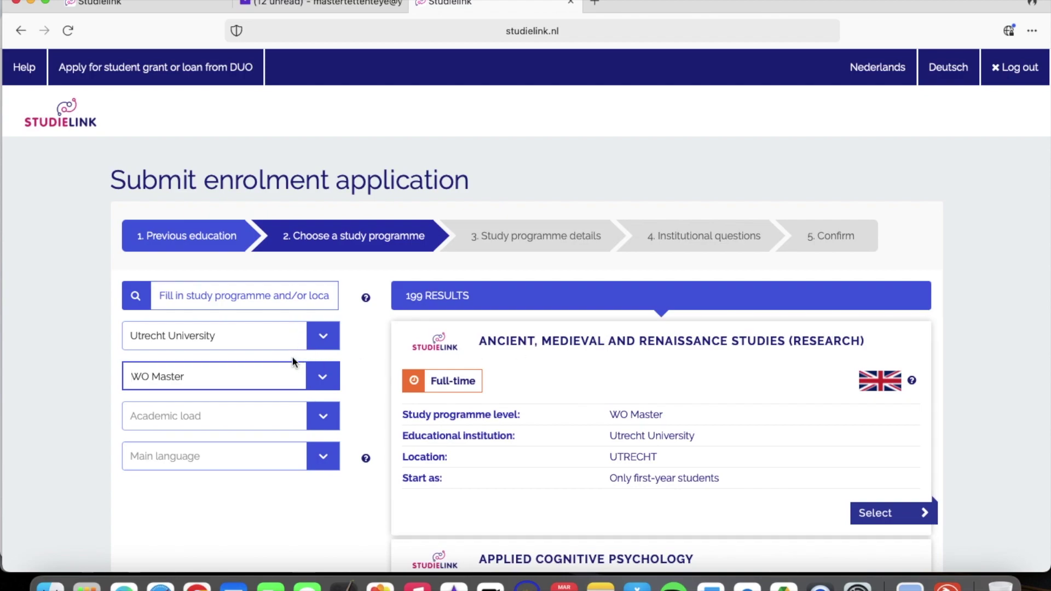
click(321, 339)
scroll(295, 389, down, 5)
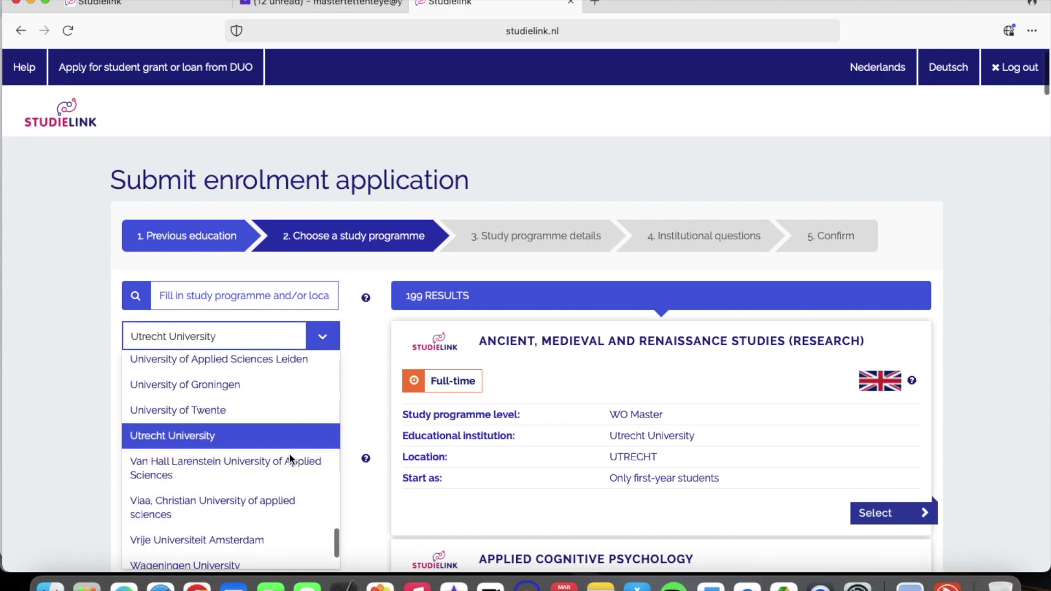
scroll(294, 386, up, 15)
scroll(294, 386, up, 10)
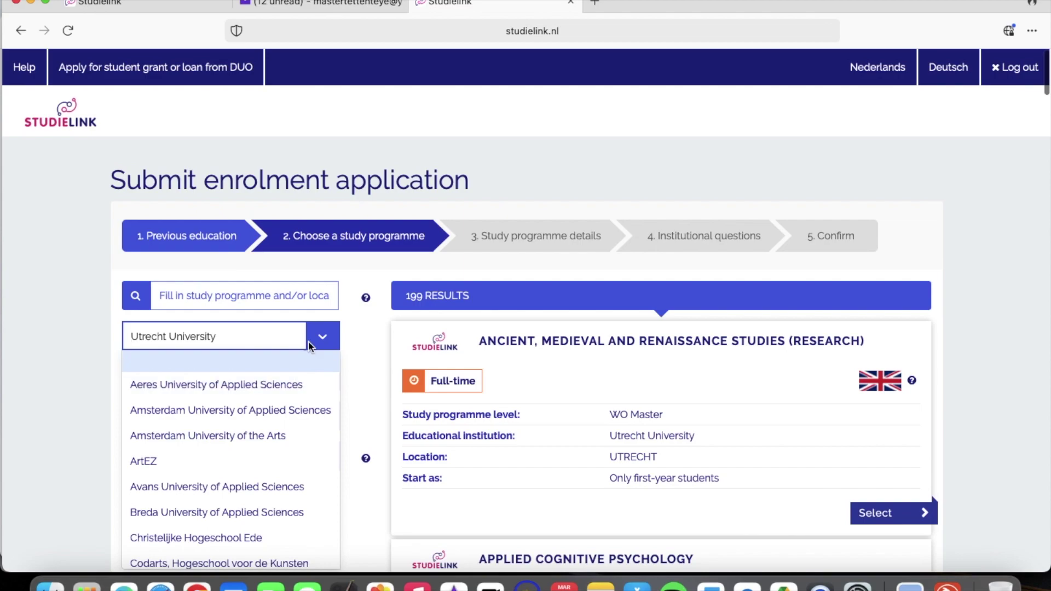
click(337, 334)
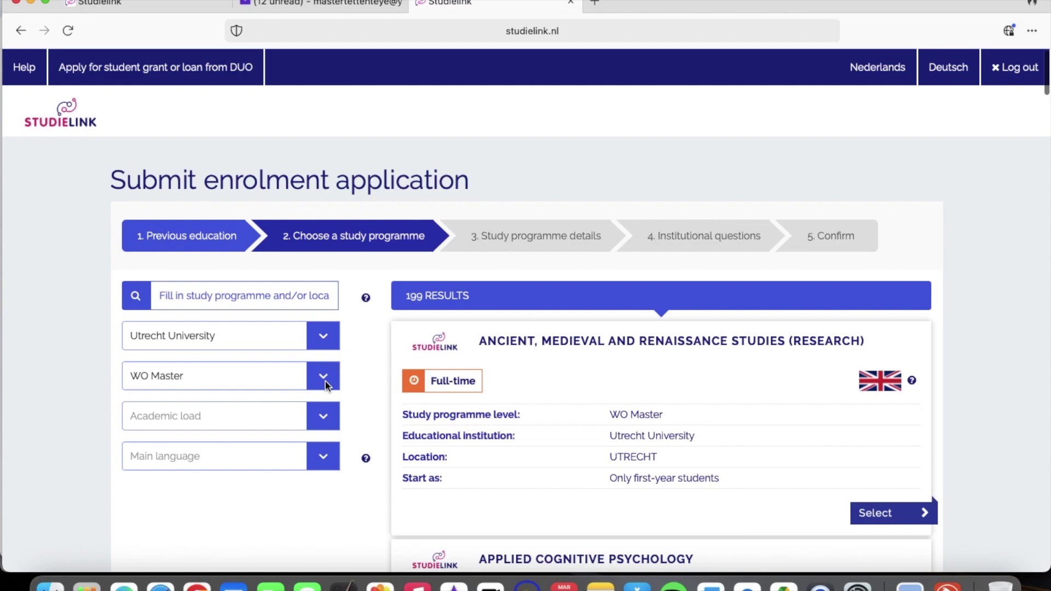
scroll(547, 406, down, 3)
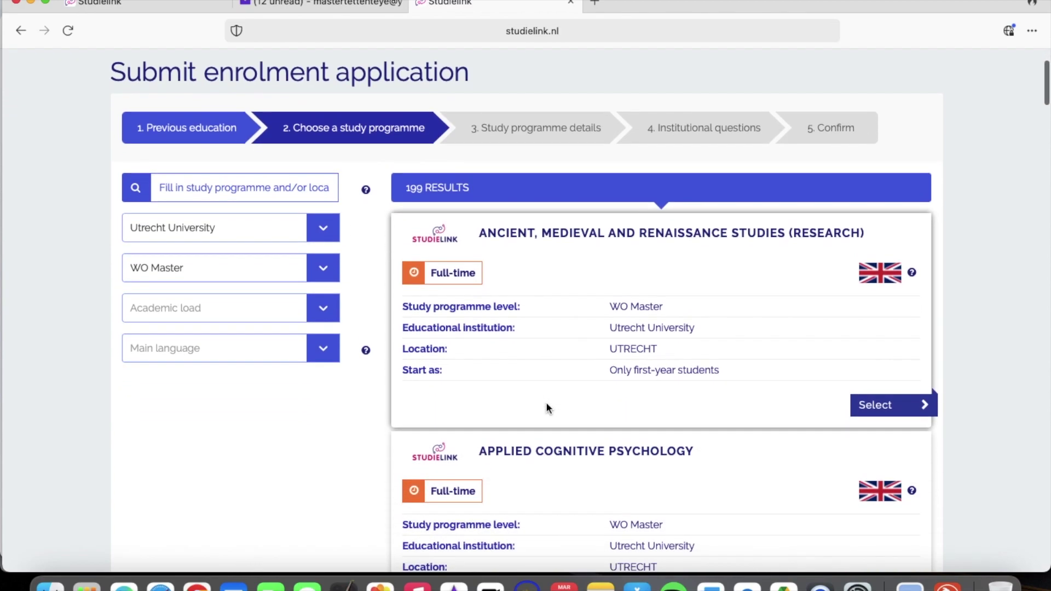
scroll(547, 408, down, 3)
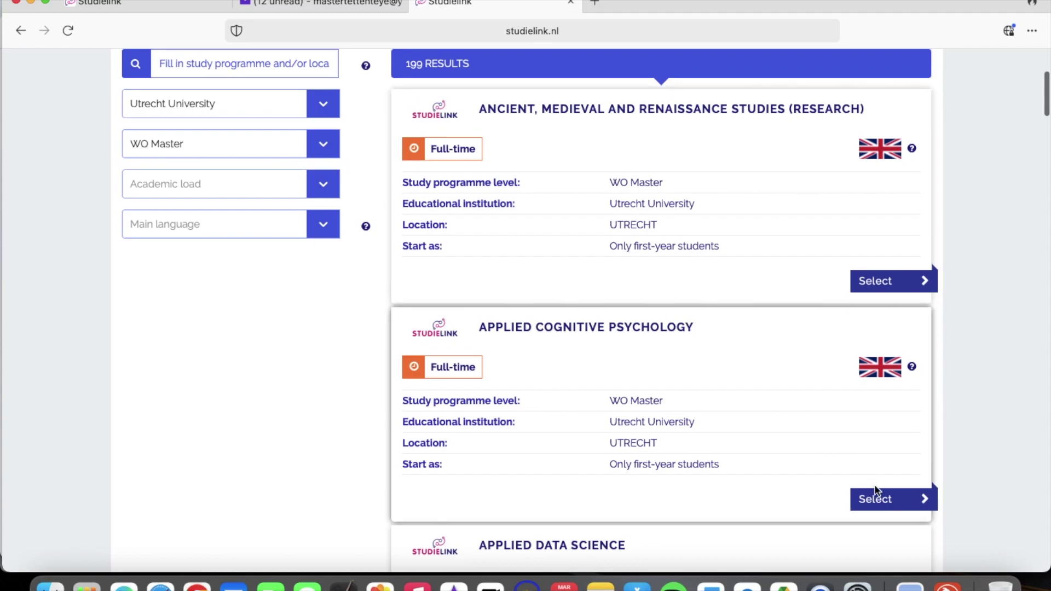
Select Applied Cognitive Psychology and continue past its programme details to Institutional questions
click(883, 509)
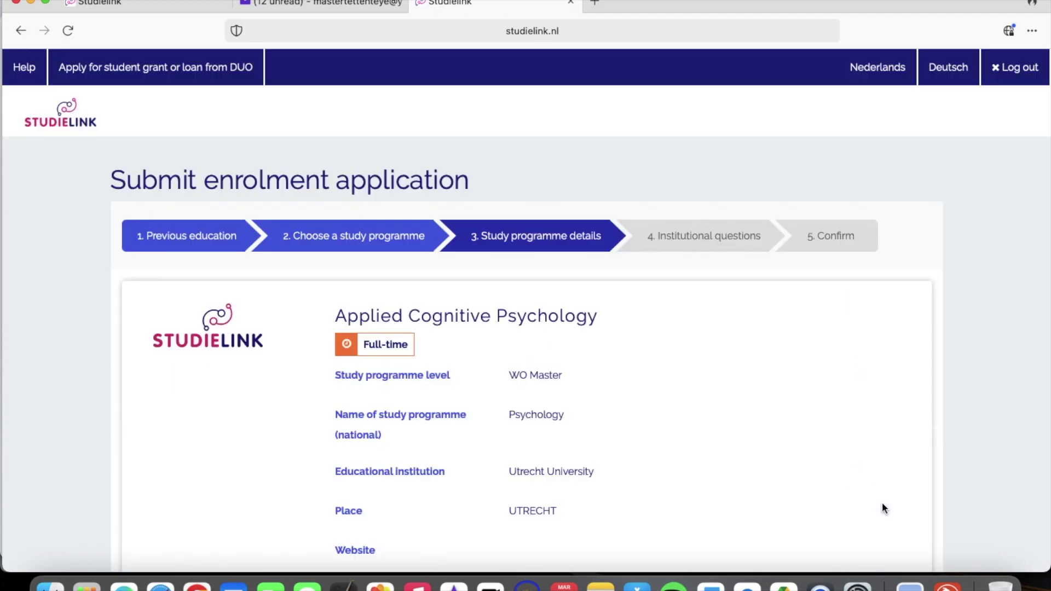
scroll(648, 427, down, 7)
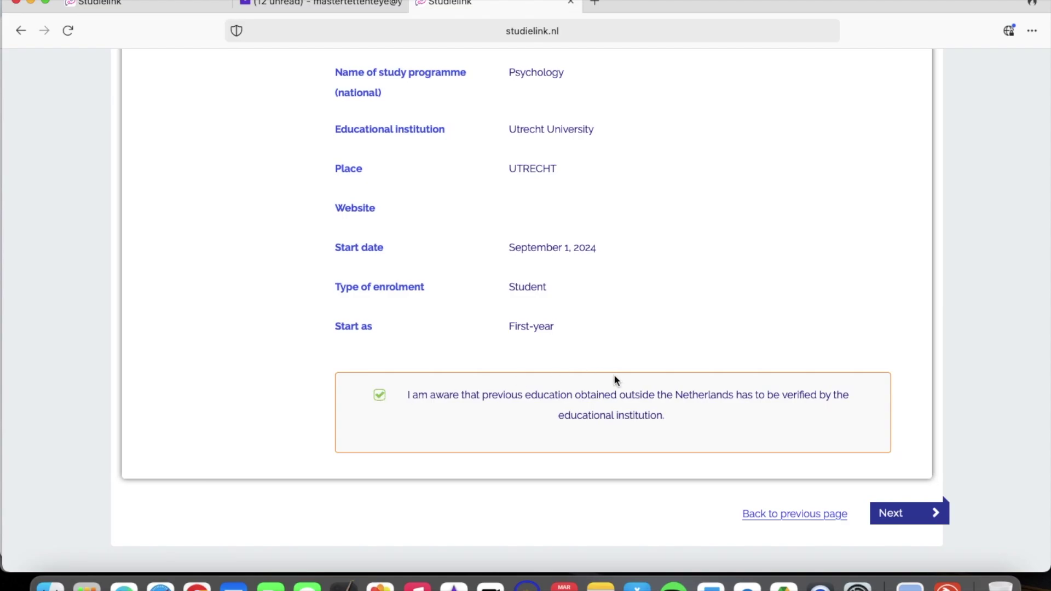
scroll(614, 377, up, 10)
scroll(614, 376, down, 10)
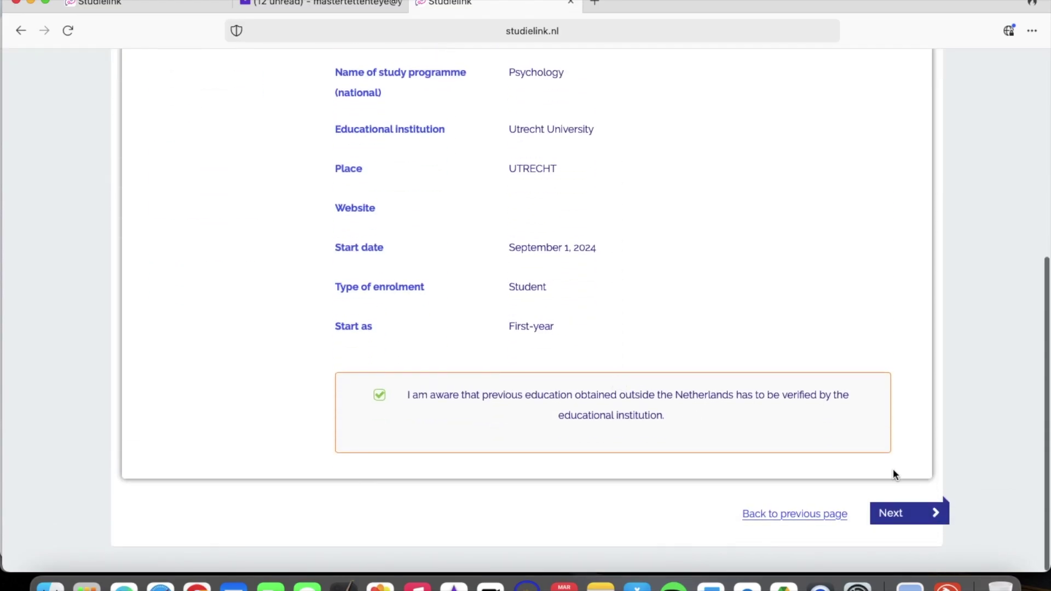
click(894, 512)
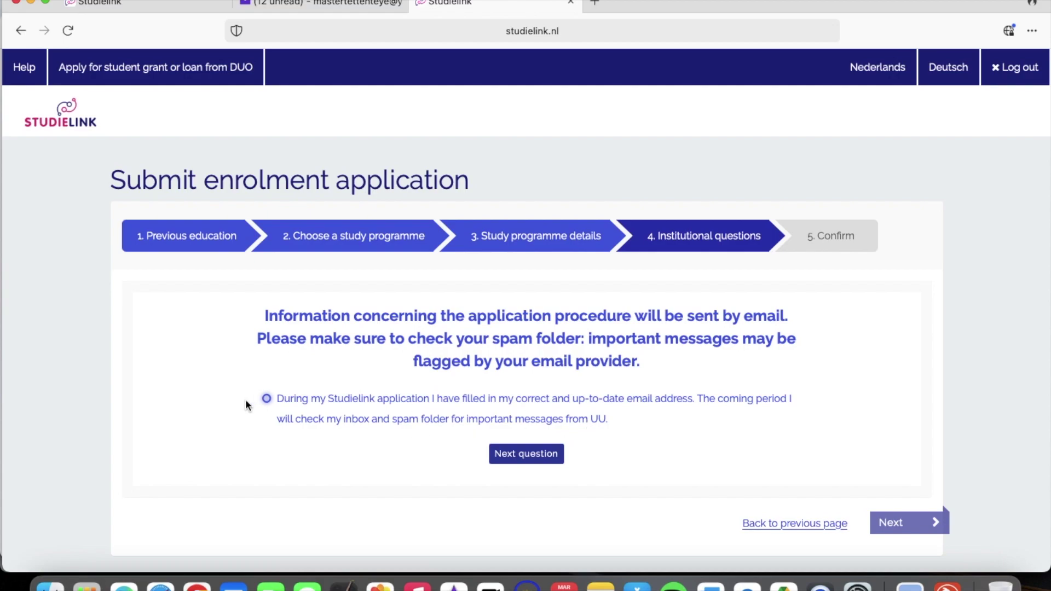
Agree to the up-to-date email address statement and advance to the OSIRIS login question
click(267, 399)
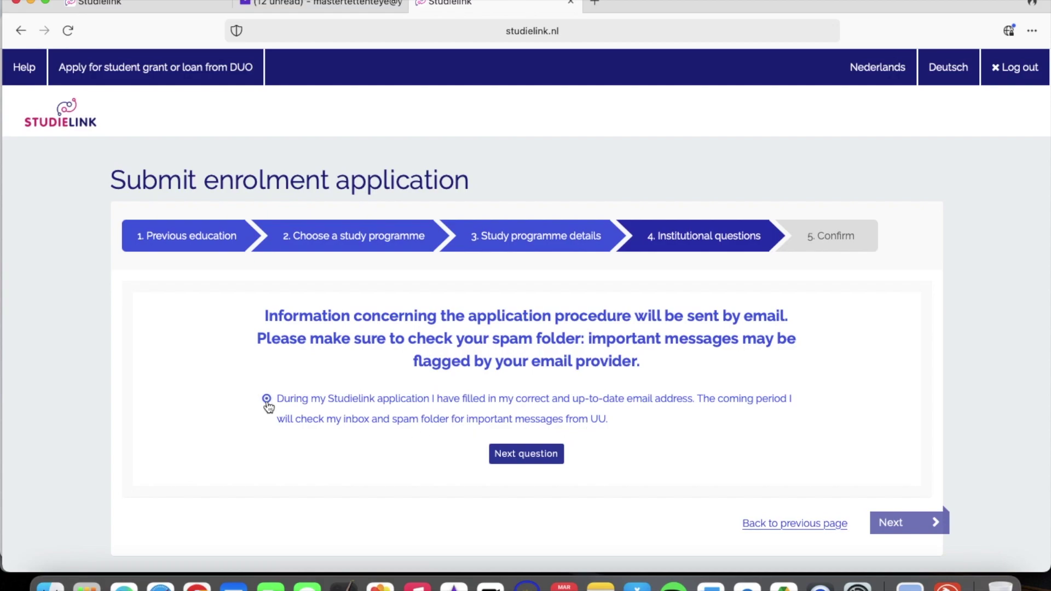
click(547, 457)
scroll(512, 442, down, 2)
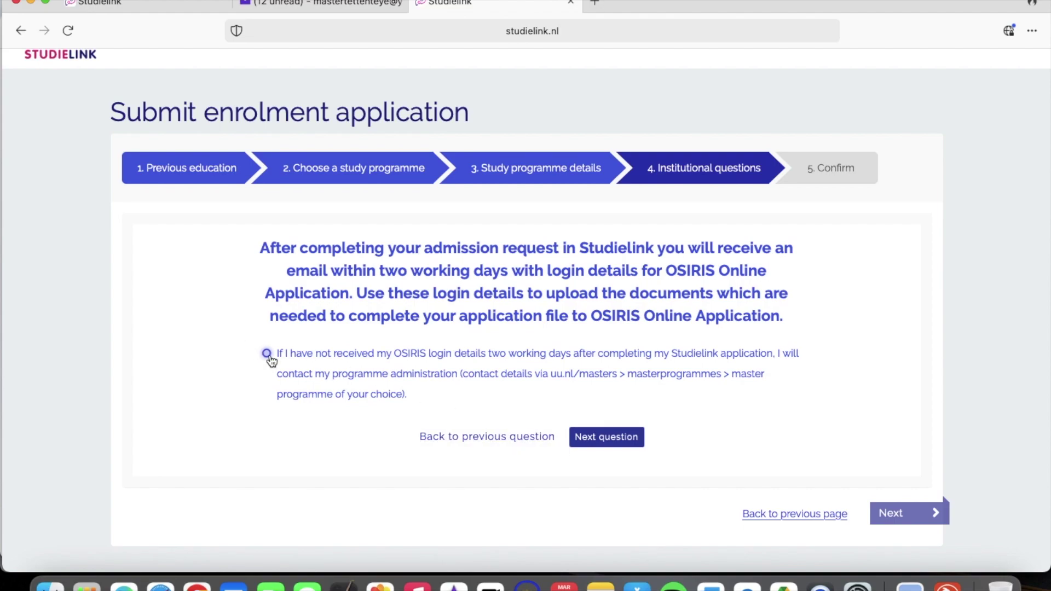
Pass the OSIRIS and disability notices and answer No to more disability information
click(606, 436)
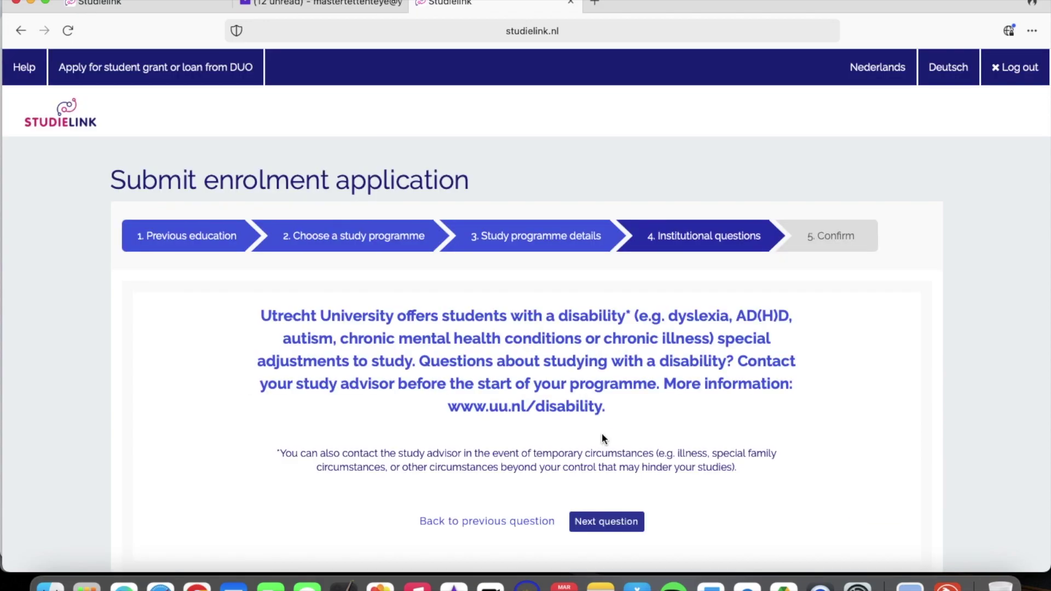
scroll(604, 438, down, 2)
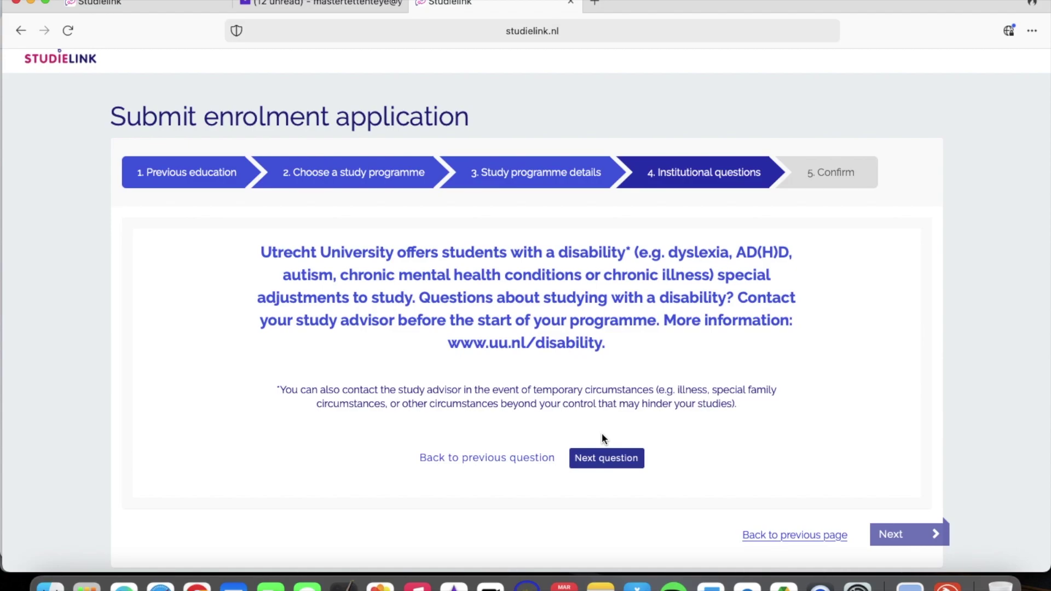
click(606, 459)
scroll(608, 457, down, 2)
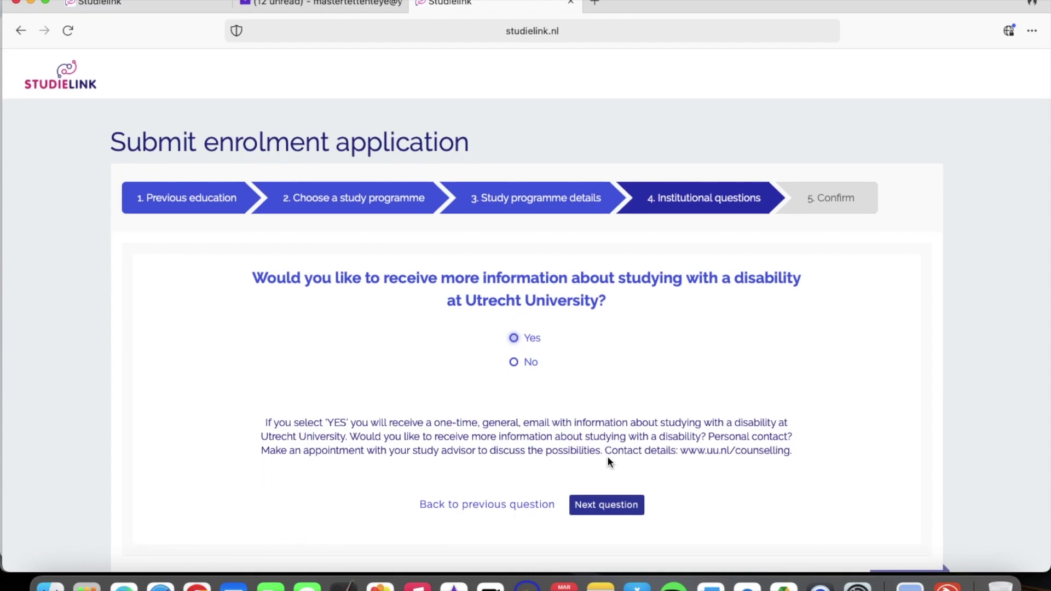
click(516, 365)
click(610, 509)
Answer Yes to permission to use nationality data and show the answer overview
scroll(764, 489, down, 2)
scroll(764, 493, up, 1)
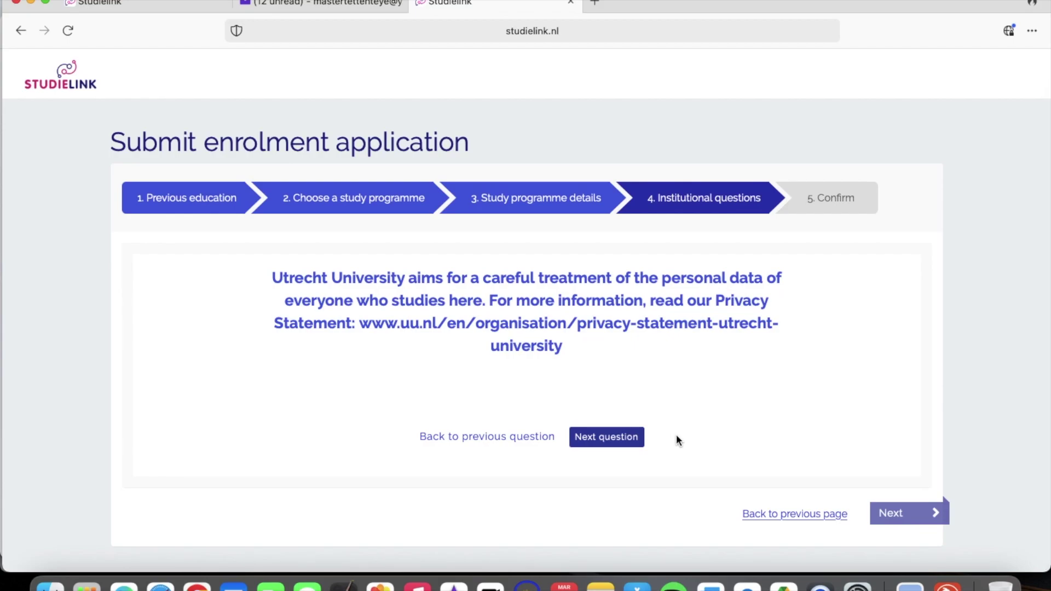
click(619, 437)
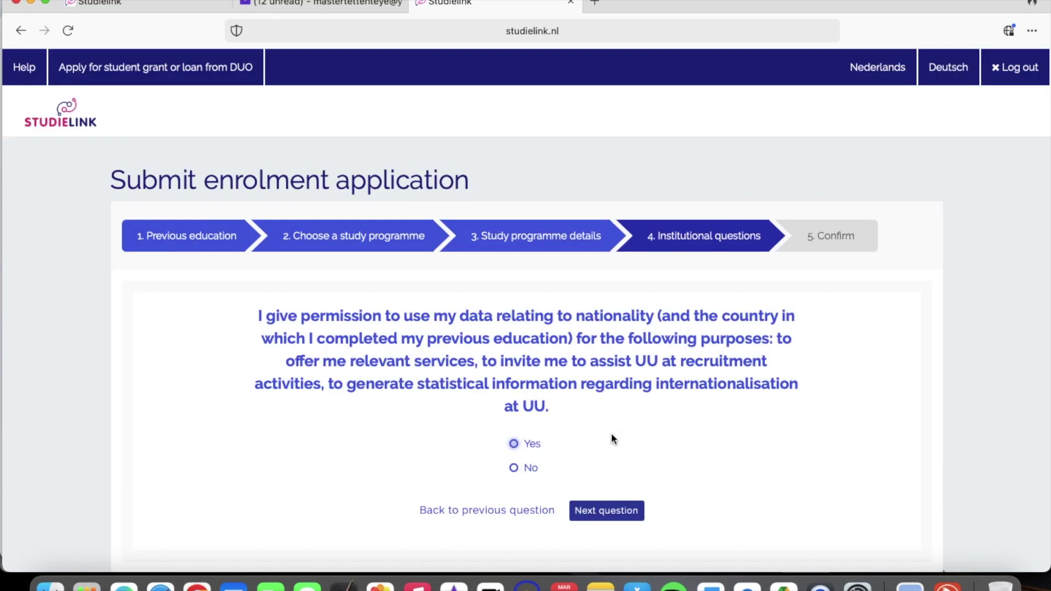
click(515, 445)
click(609, 513)
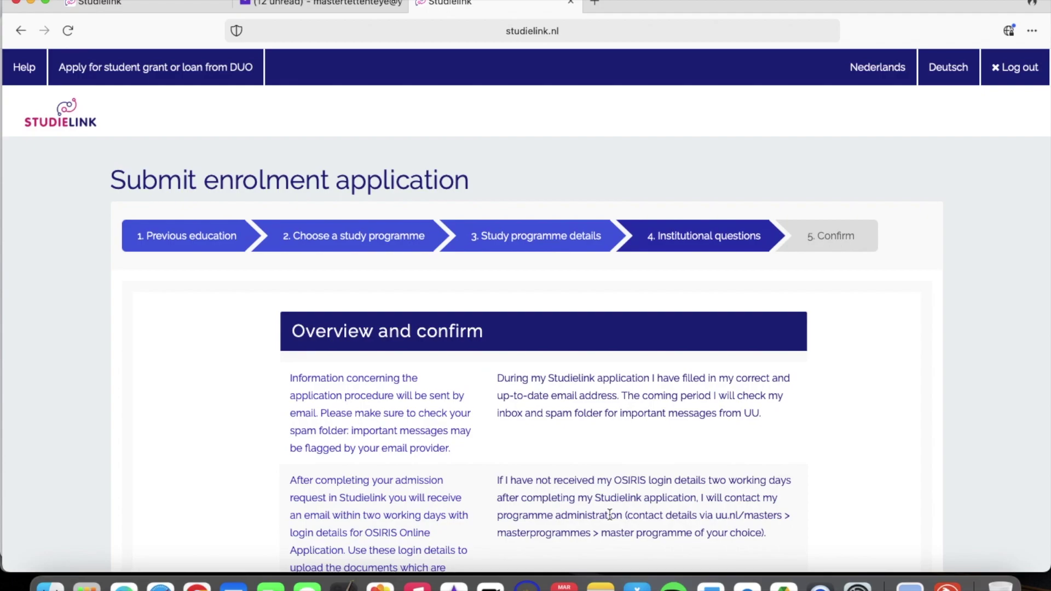
Save the institutional question answers and continue to step 5, Confirm
scroll(609, 514, down, 15)
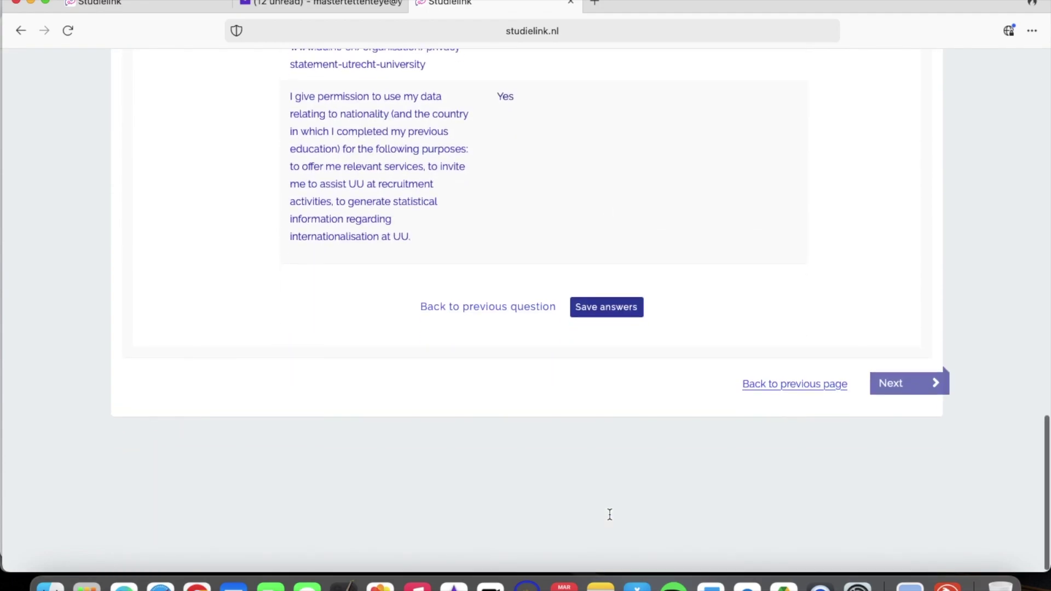
click(584, 435)
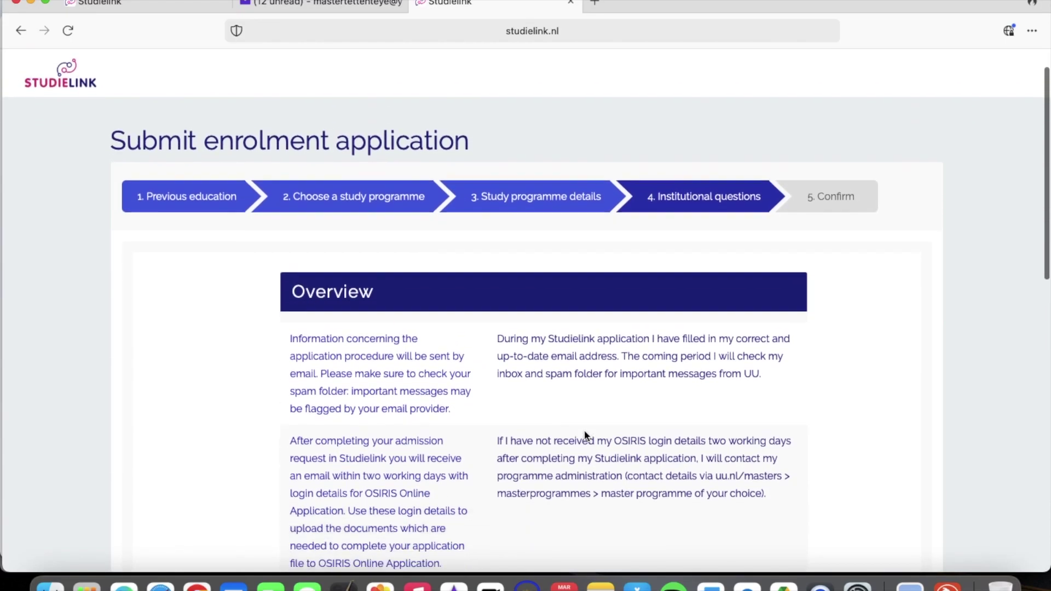
scroll(583, 429, down, 15)
click(892, 511)
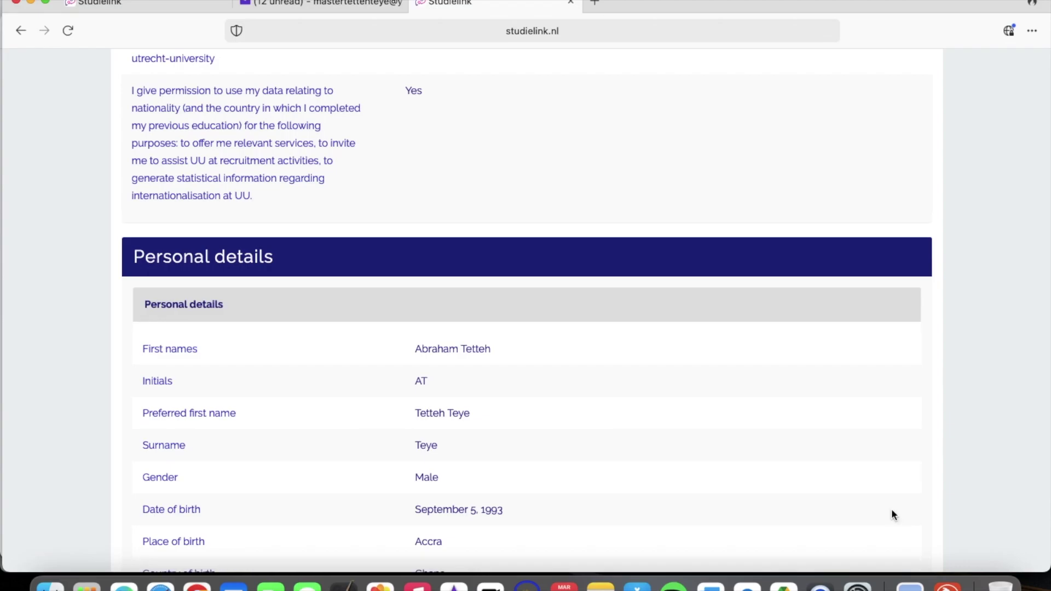
scroll(734, 316, down, 15)
scroll(734, 316, up, 20)
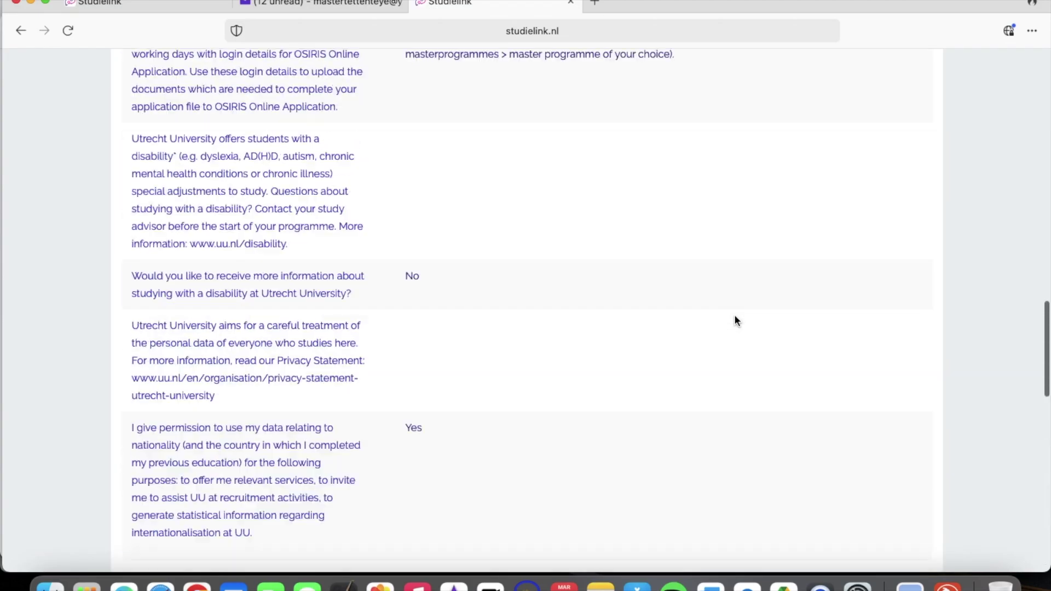
scroll(733, 321, up, 15)
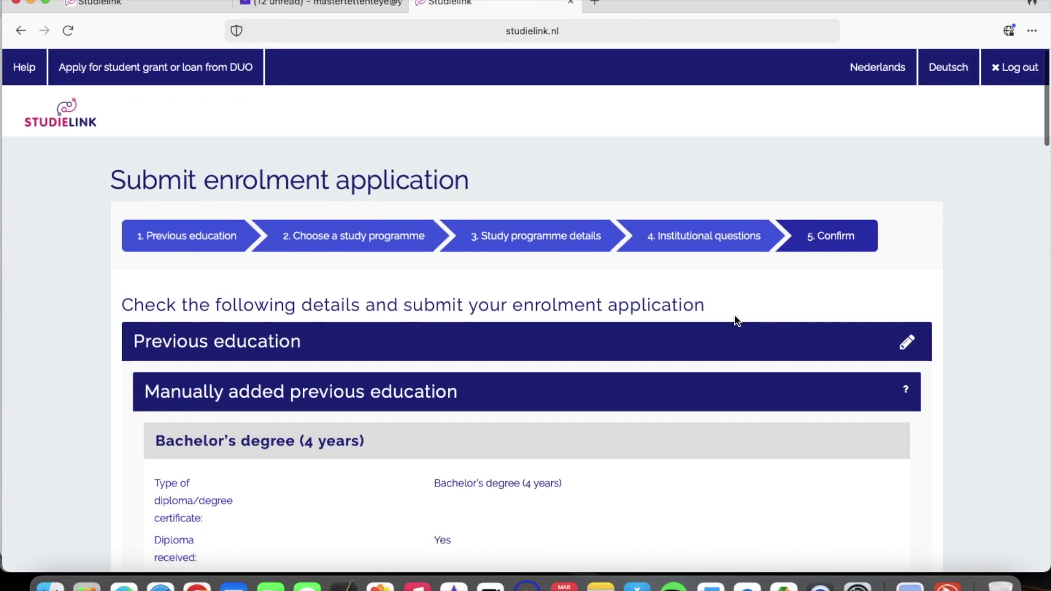
Review the details and tick 'I have checked all the details and they are correct'
scroll(736, 321, down, 20)
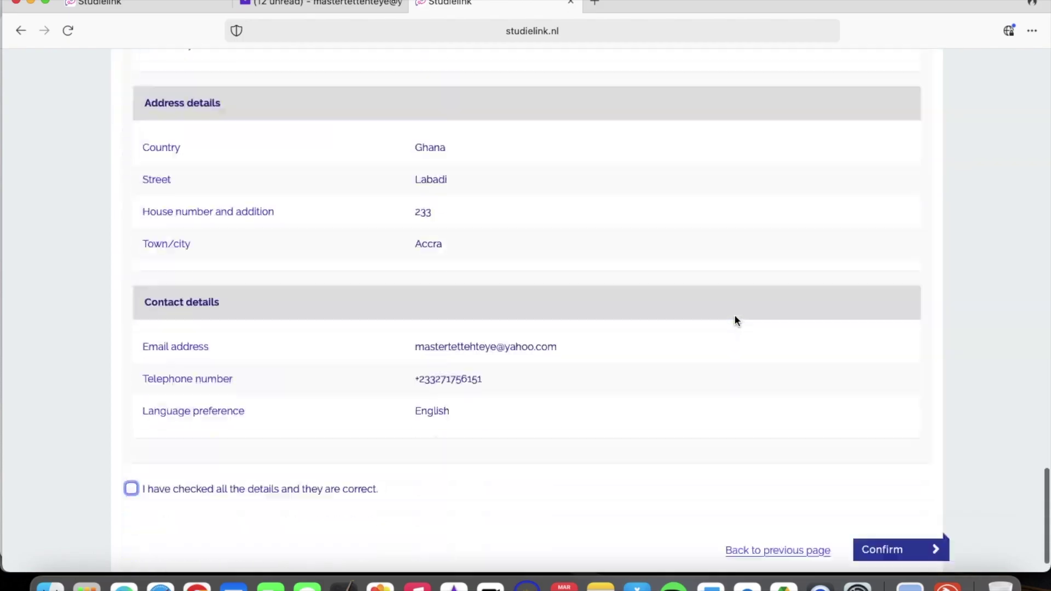
scroll(736, 321, up, 10)
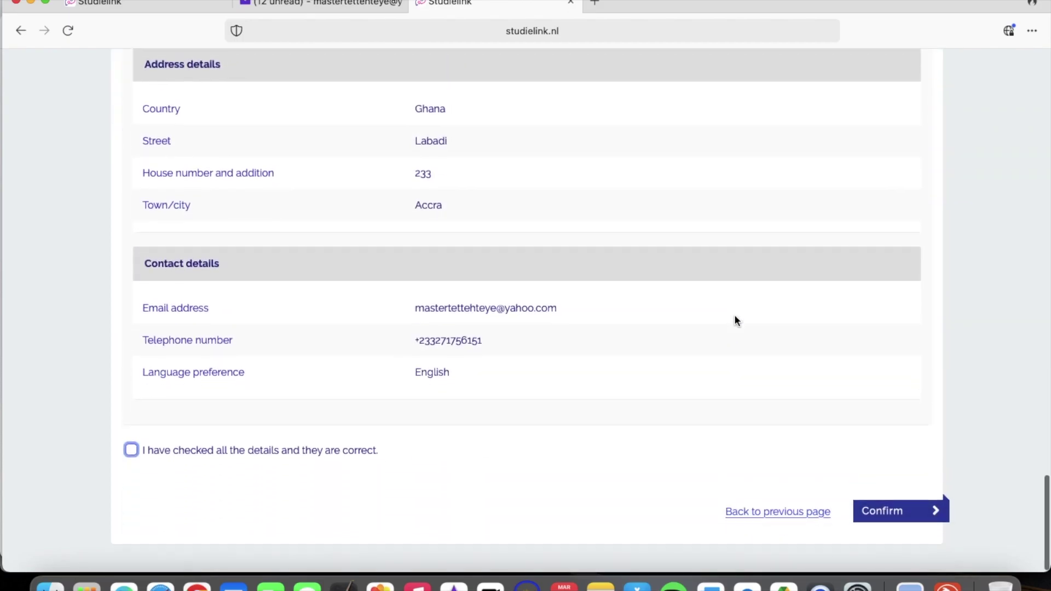
scroll(735, 317, up, 5)
scroll(735, 318, down, 20)
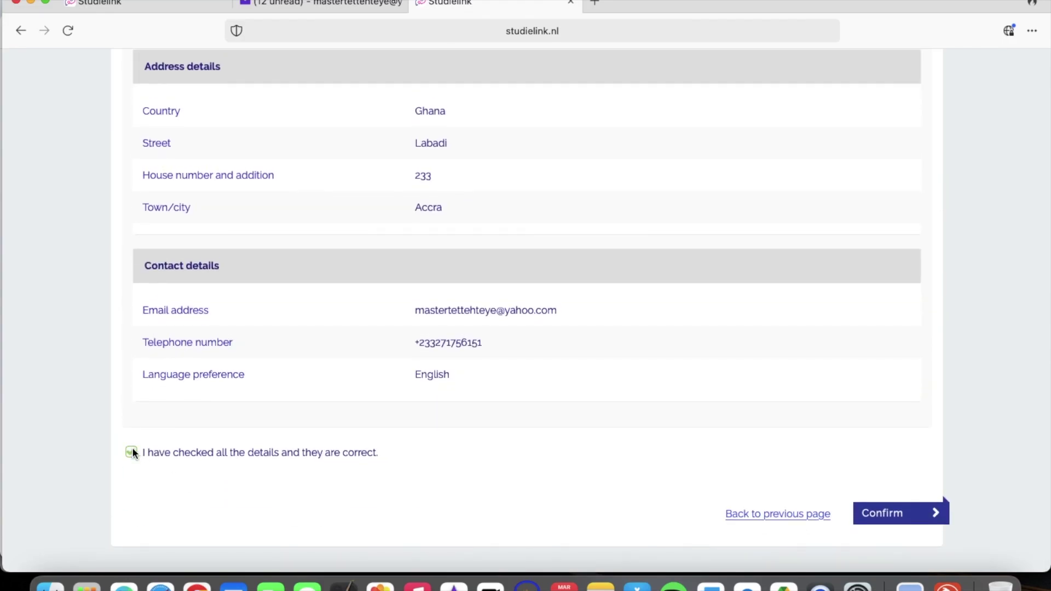
click(900, 513)
scroll(746, 426, up, 7)
scroll(747, 427, up, 10)
scroll(747, 427, down, 15)
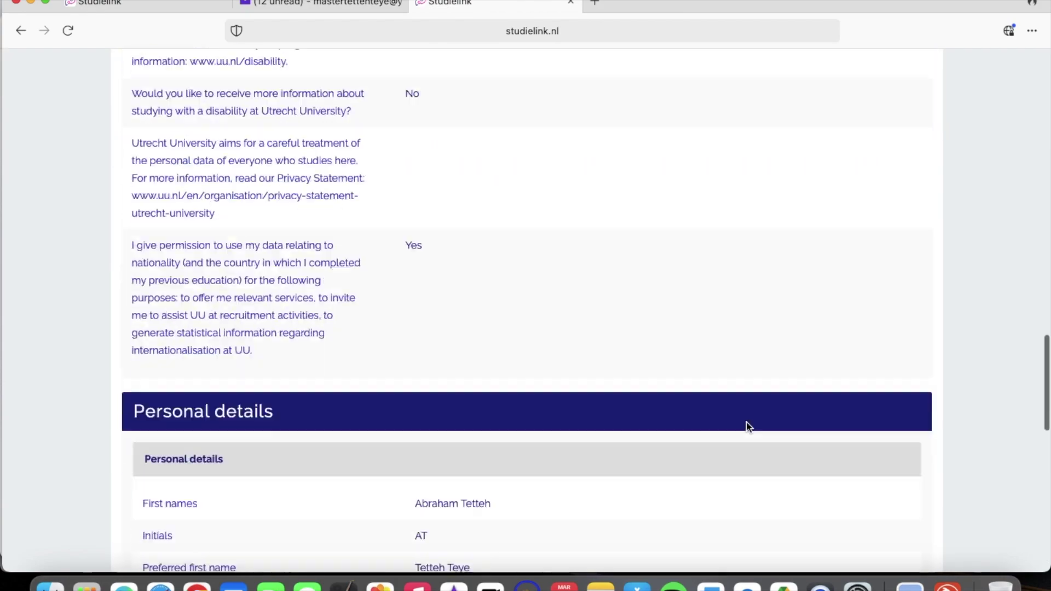
scroll(856, 537, down, 8)
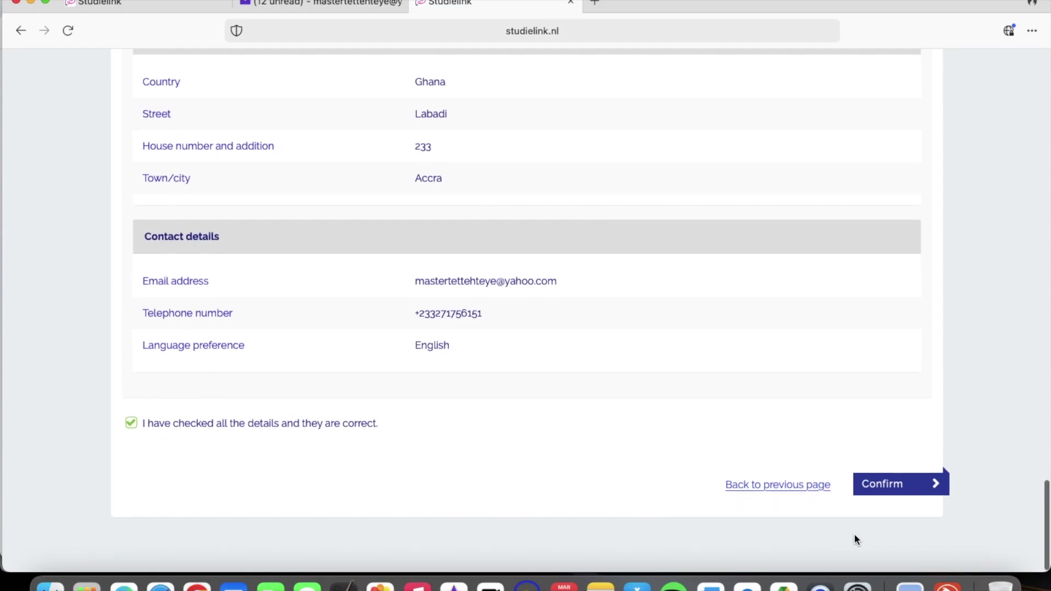